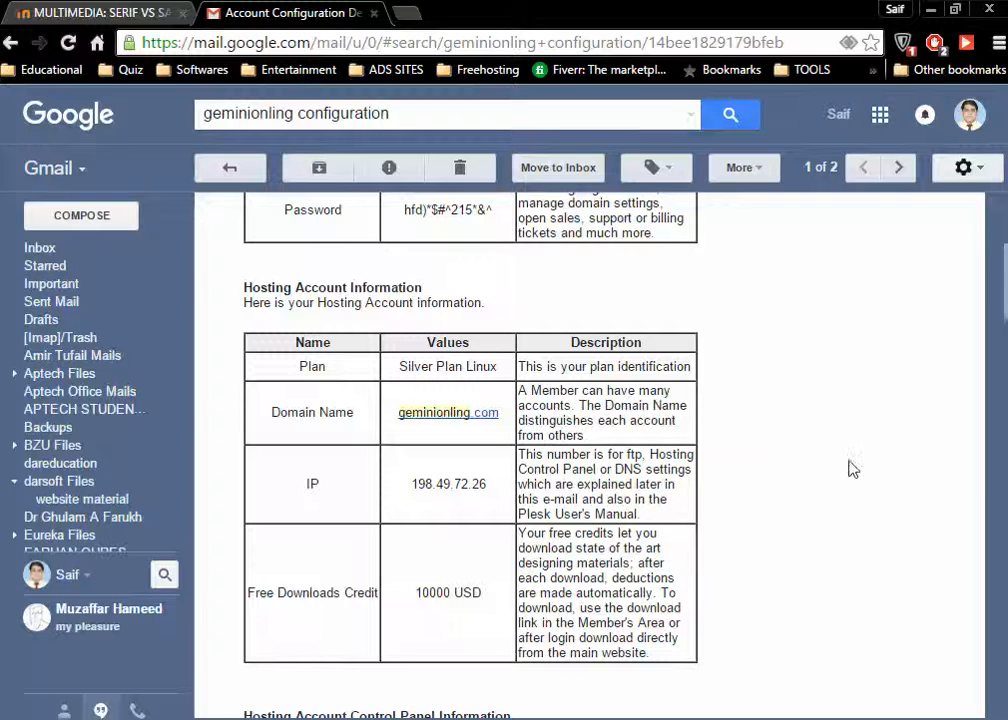
- Open the hosting control panel address from the account configuration e-mail and log in to cPanel with the filled-in credentials
scroll(848, 468, down, 5)
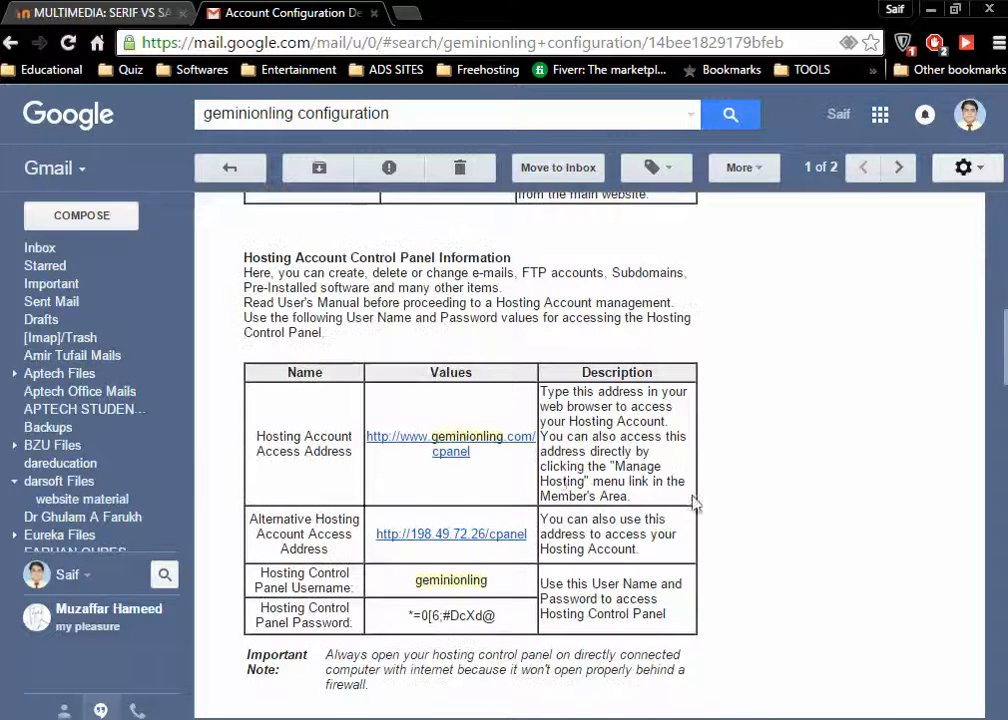
click(452, 452)
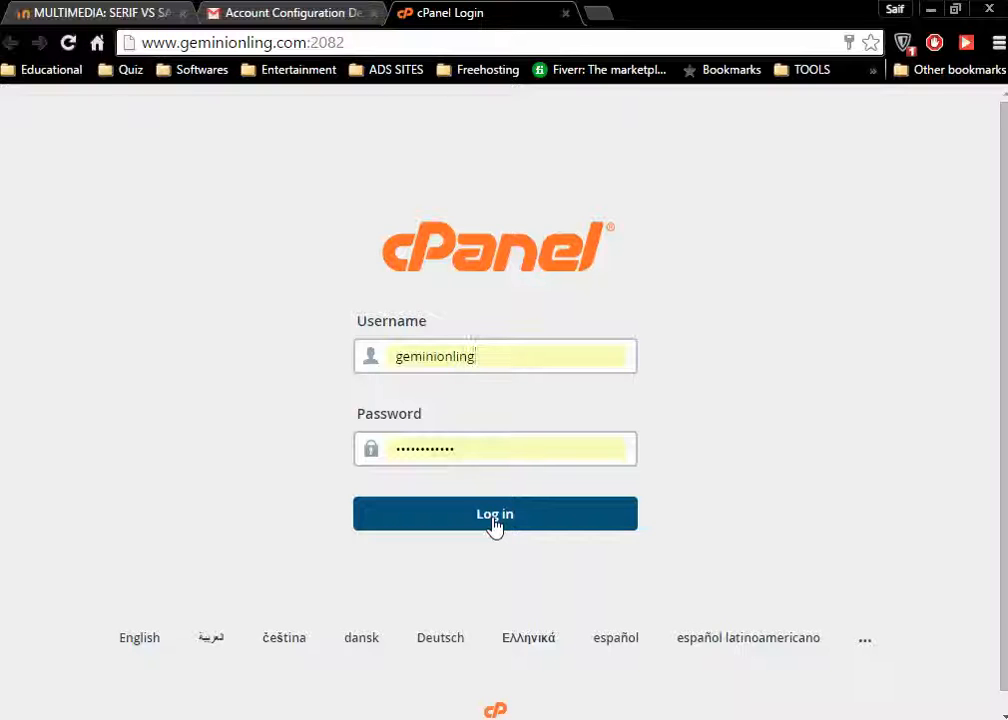
click(493, 525)
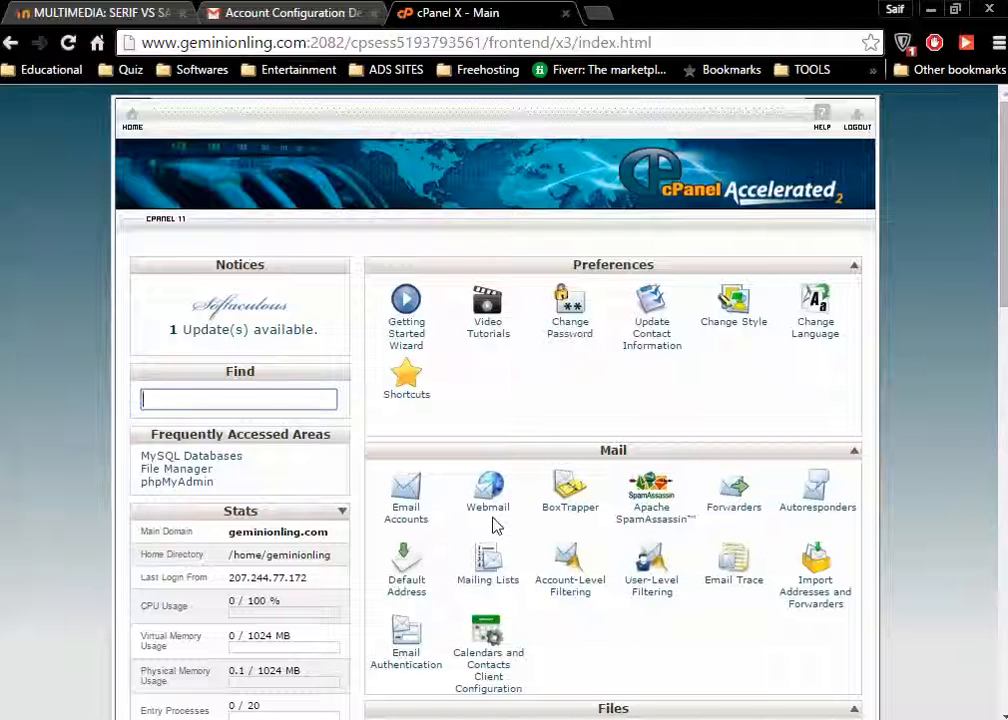
- Open the cPanel File Manager in the Web Root (public_html/www) directory
drag(1004, 216, 1004, 323)
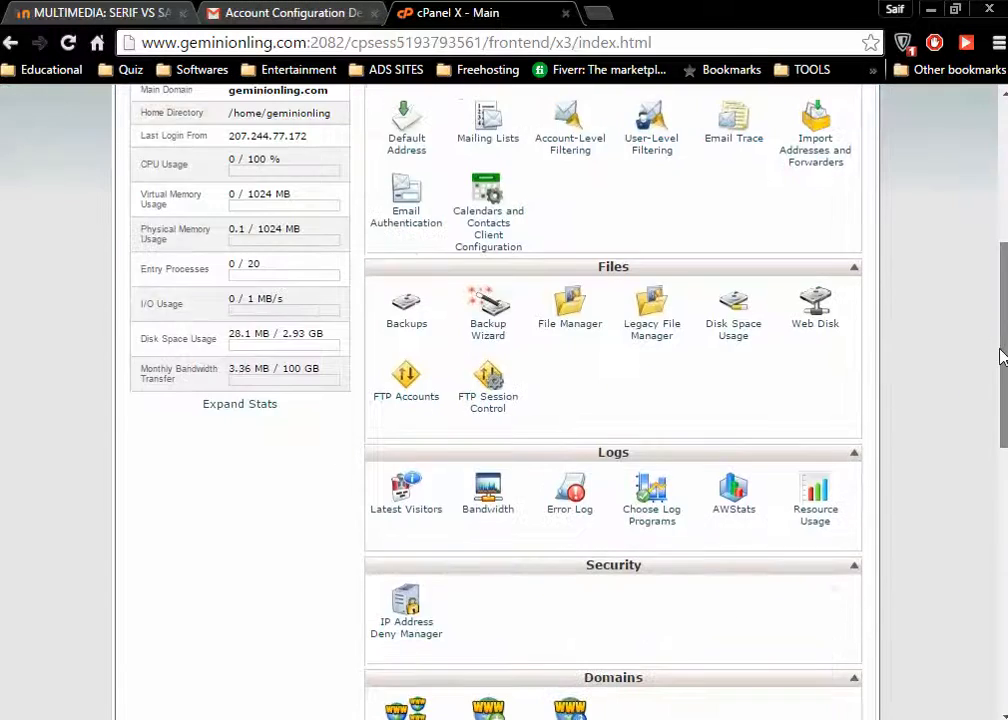
click(557, 328)
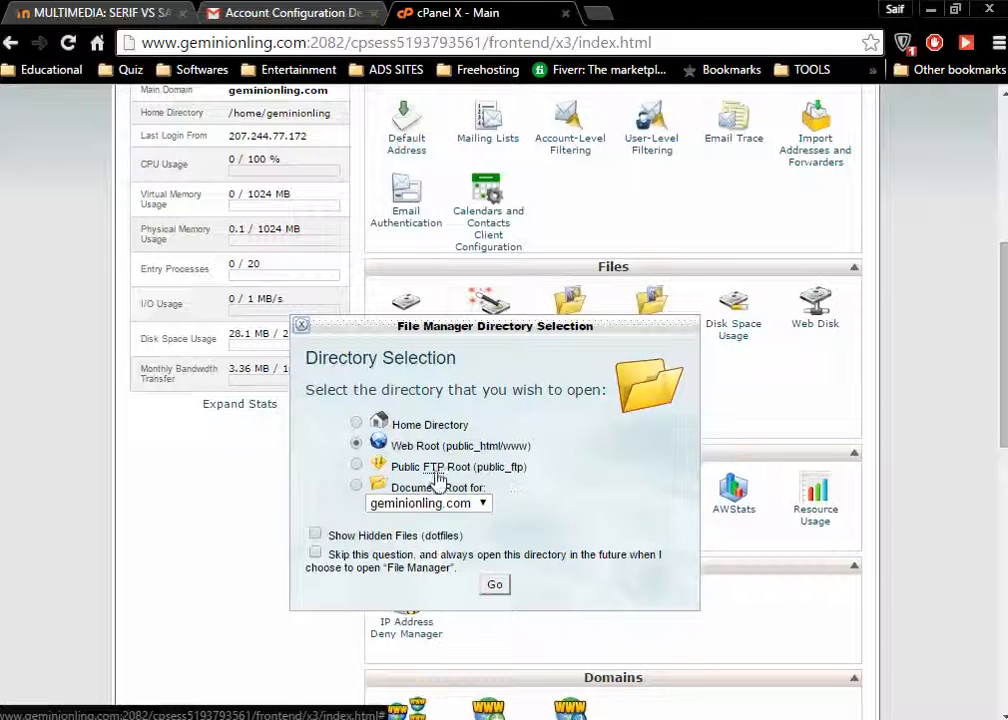
click(497, 586)
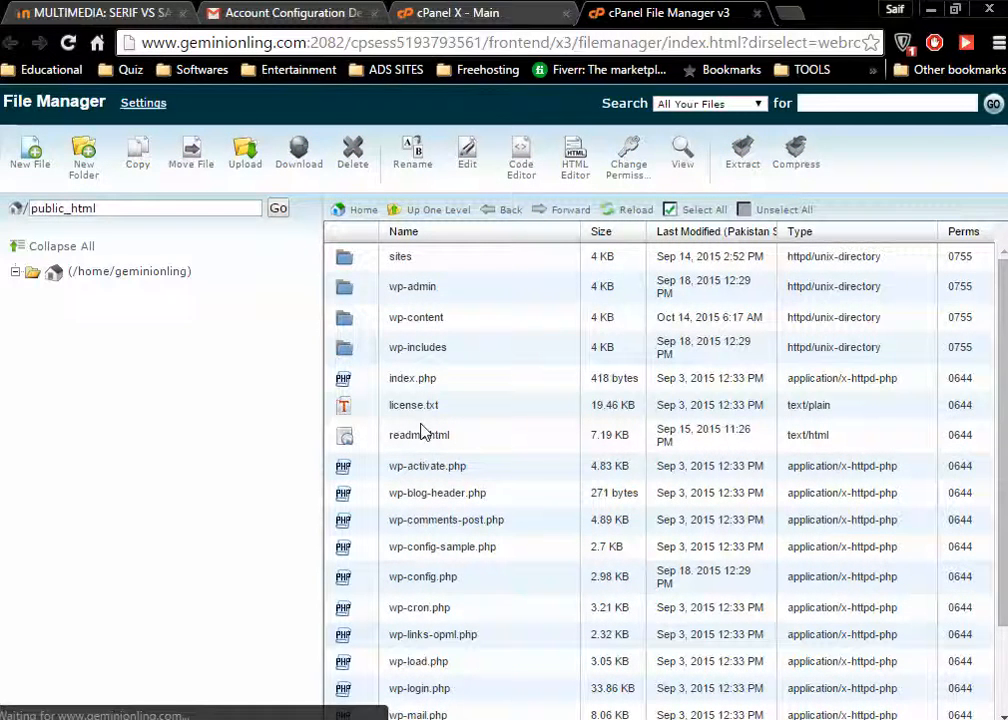
- Select all files and folders in public_html and delete them
click(430, 465)
key(ctrl+a)
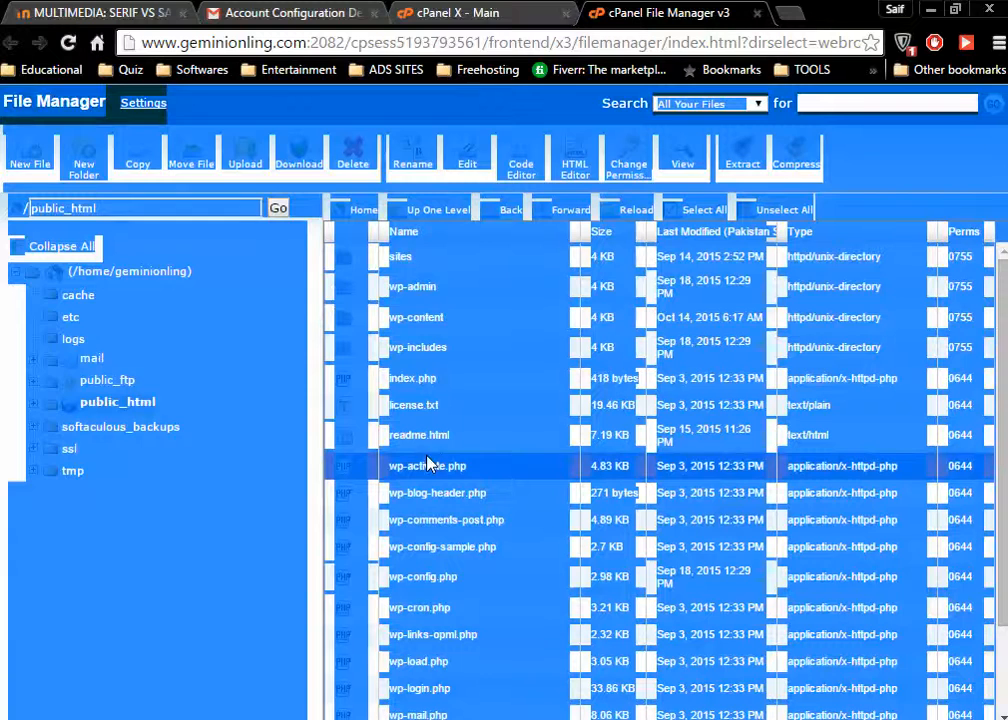
click(432, 492)
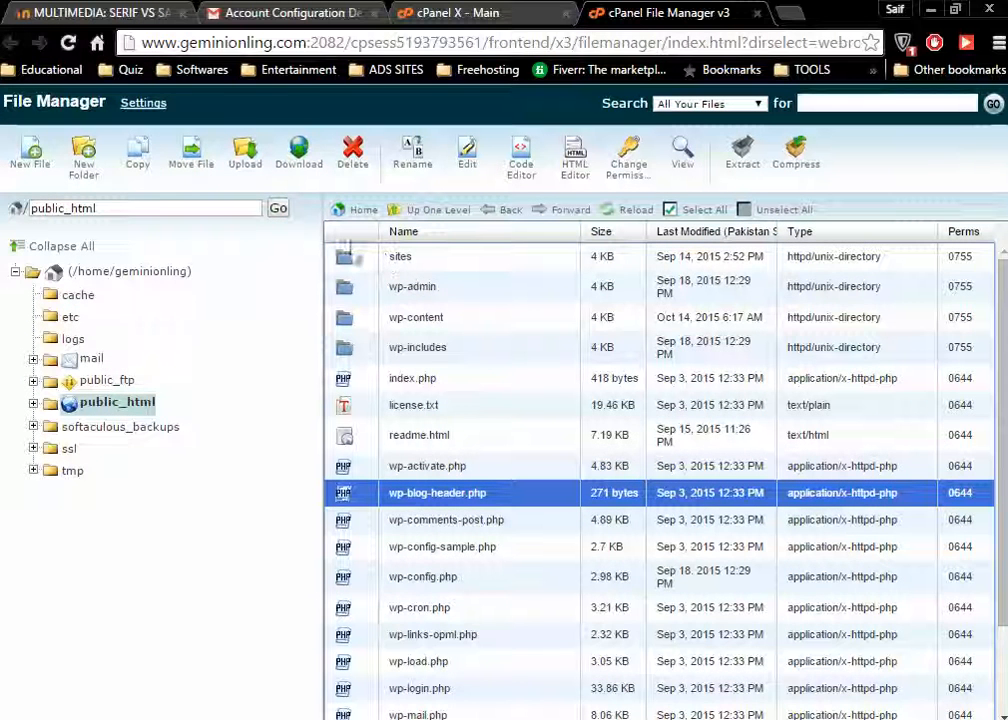
click(672, 212)
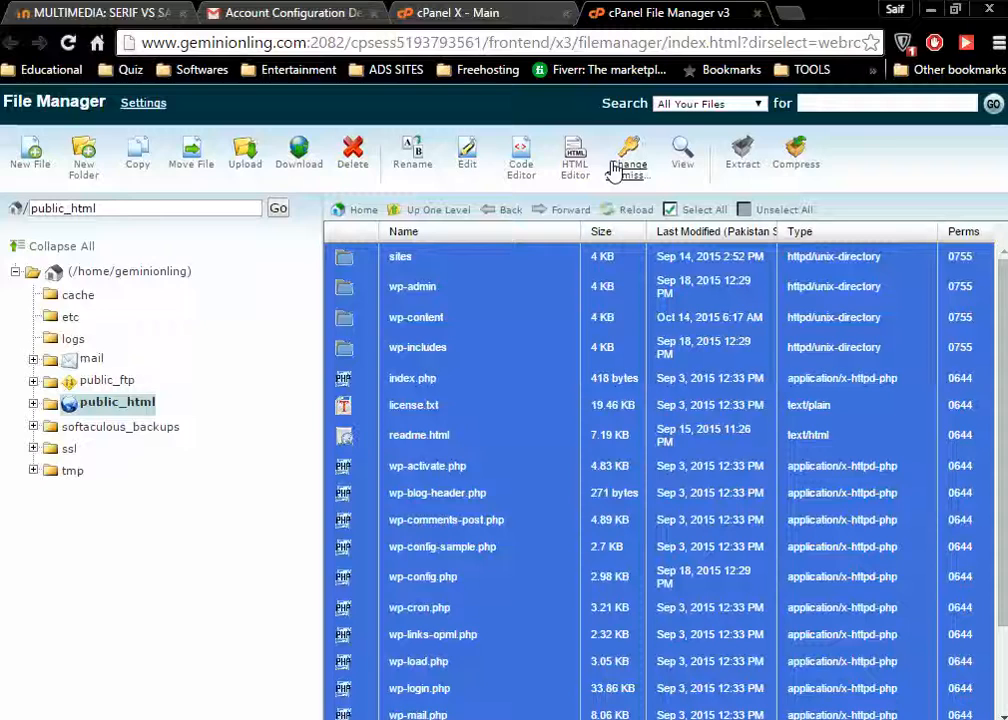
click(350, 152)
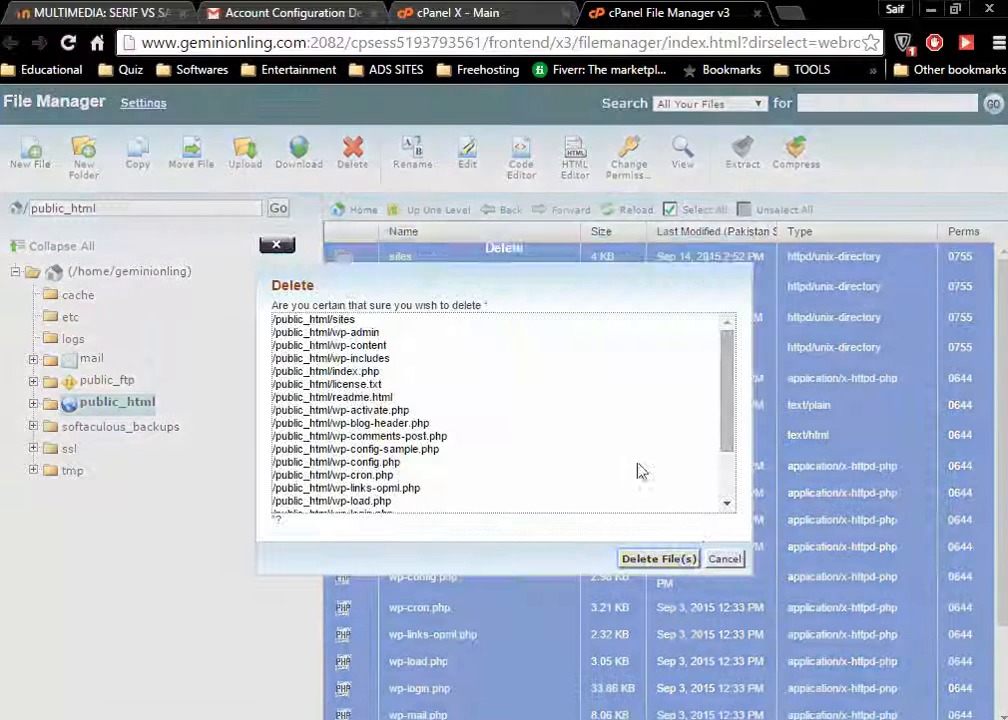
click(678, 558)
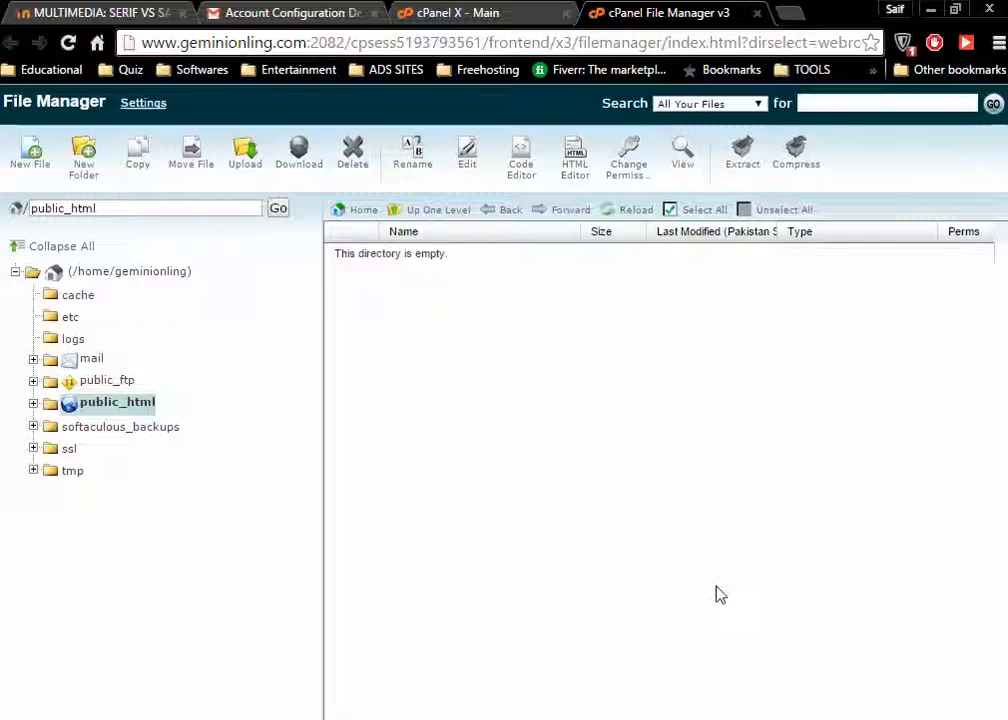
- Open the upload page for public_html and browse the Documents (E:) drive for a file to upload
click(247, 158)
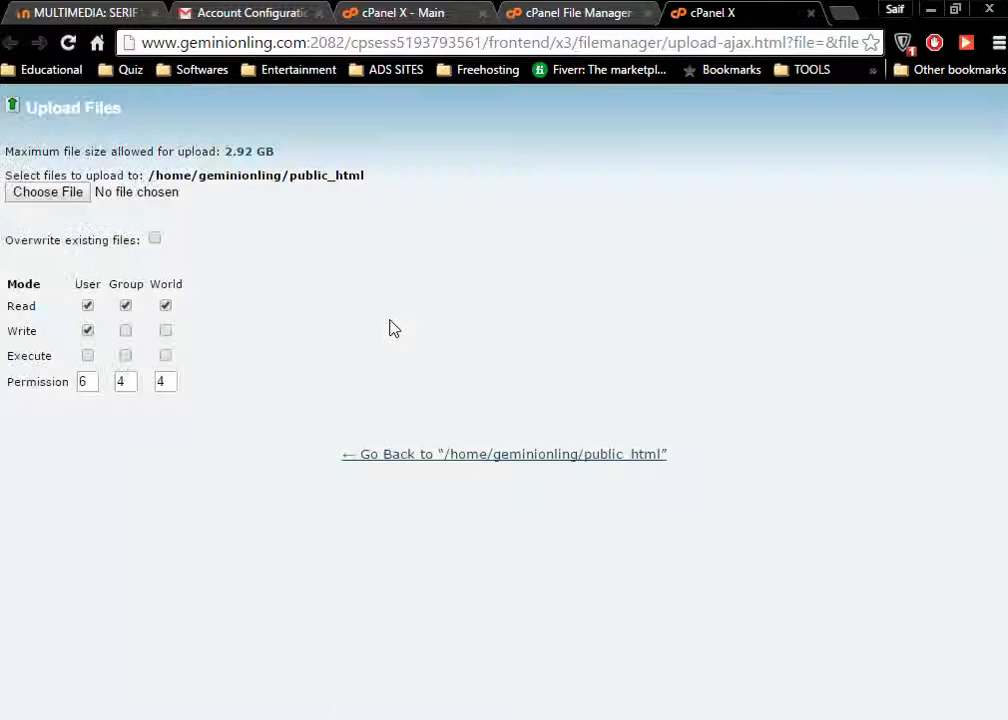
click(62, 193)
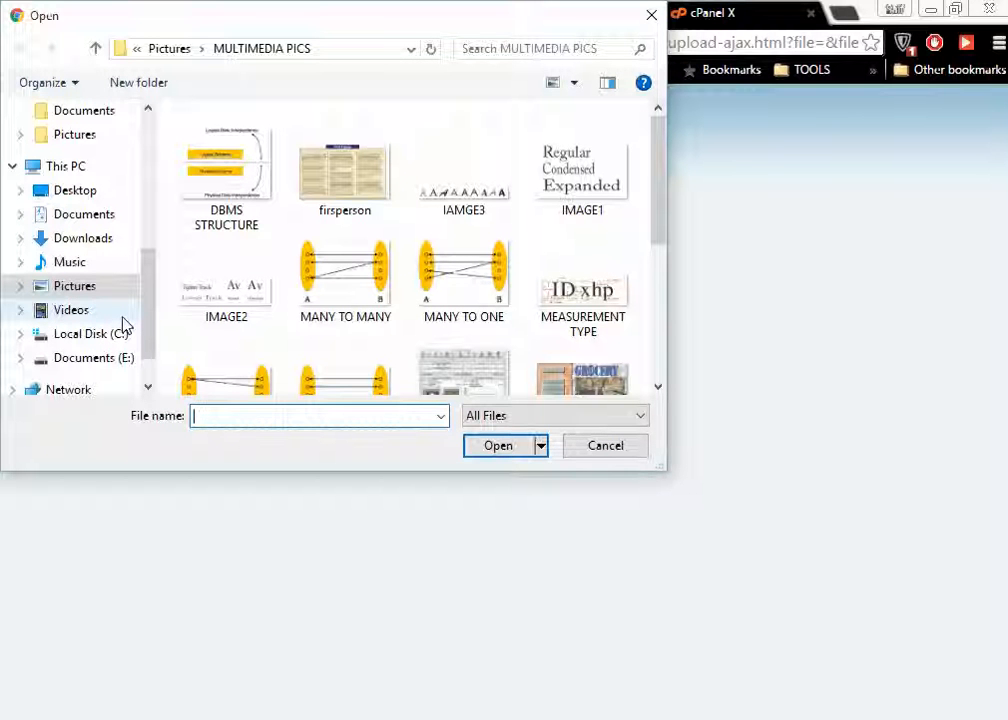
click(135, 358)
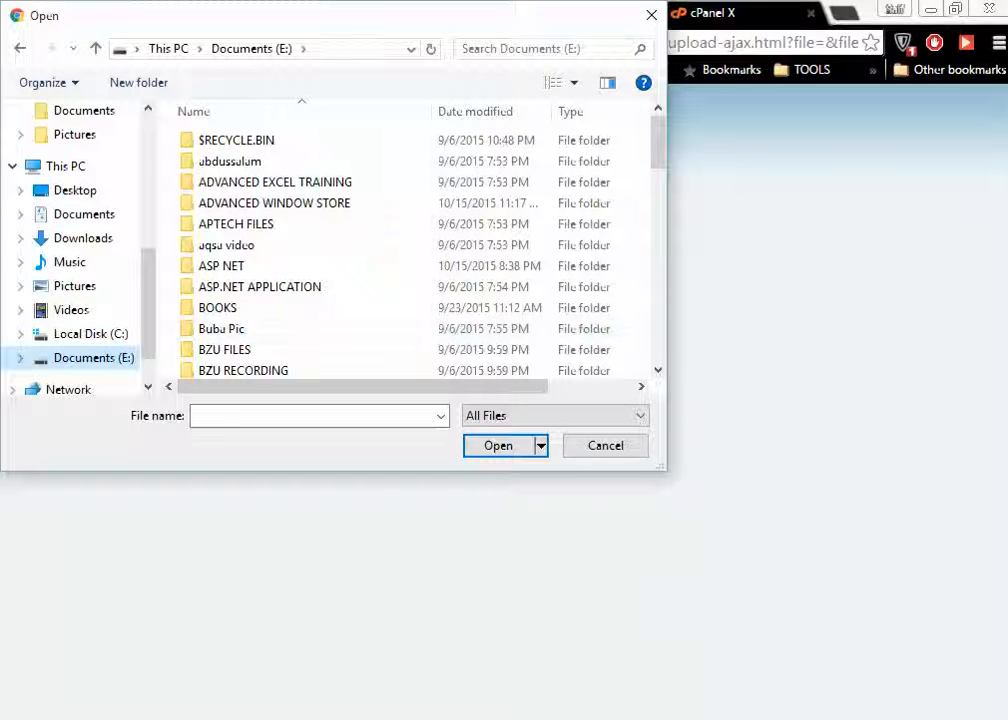
- Switch to the Edge window with the local Info Site preview and view its Teacher's page
click(830, 719)
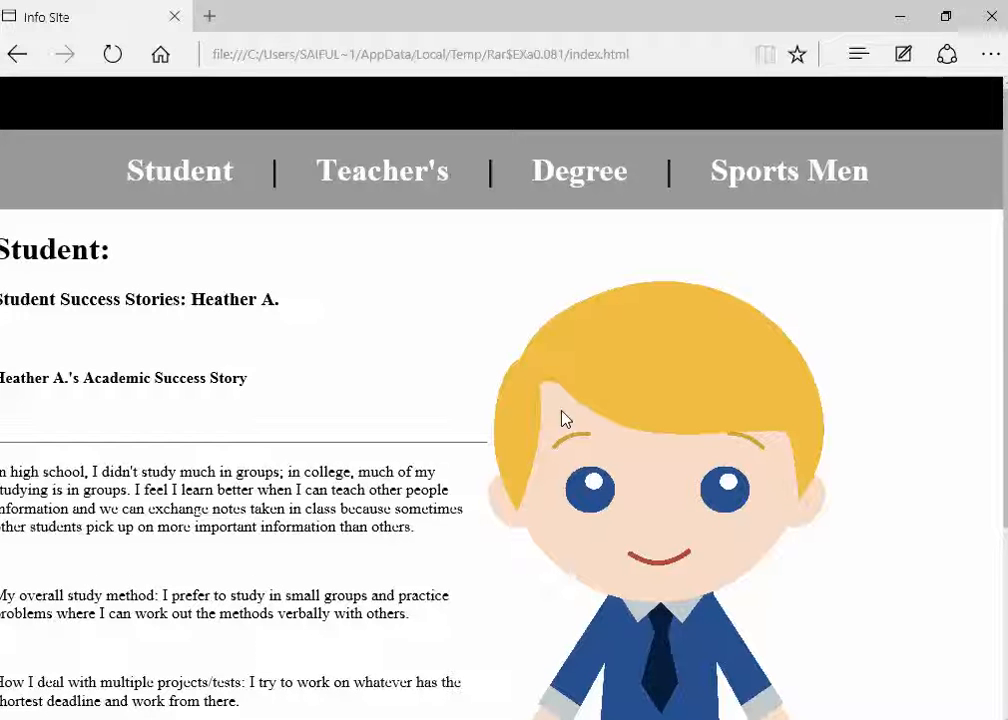
click(351, 189)
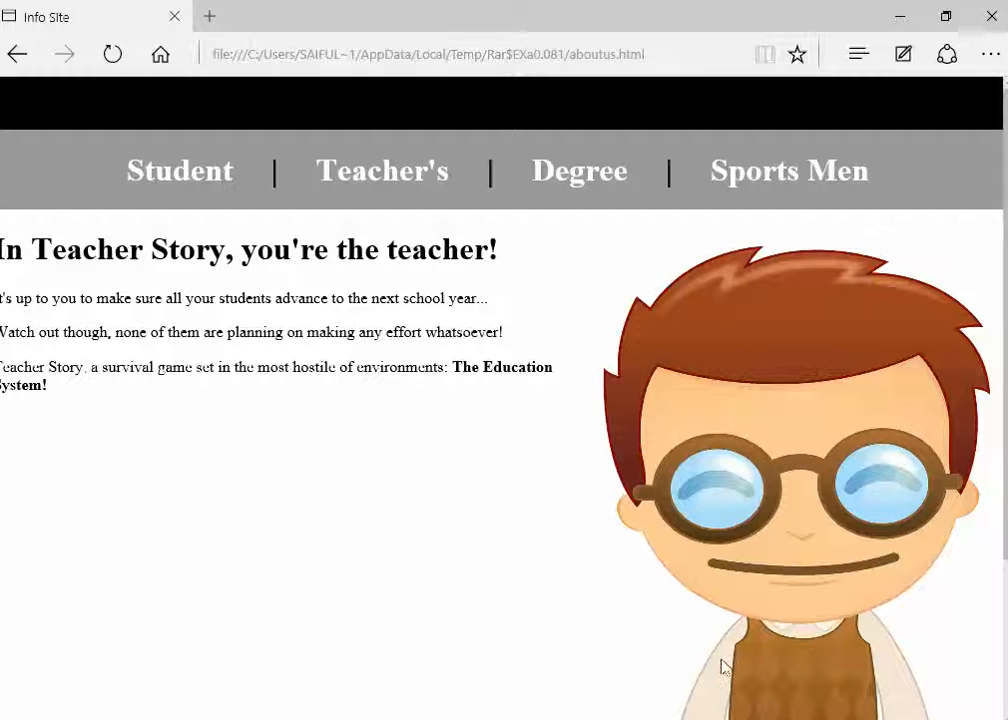
mouse_move(750, 719)
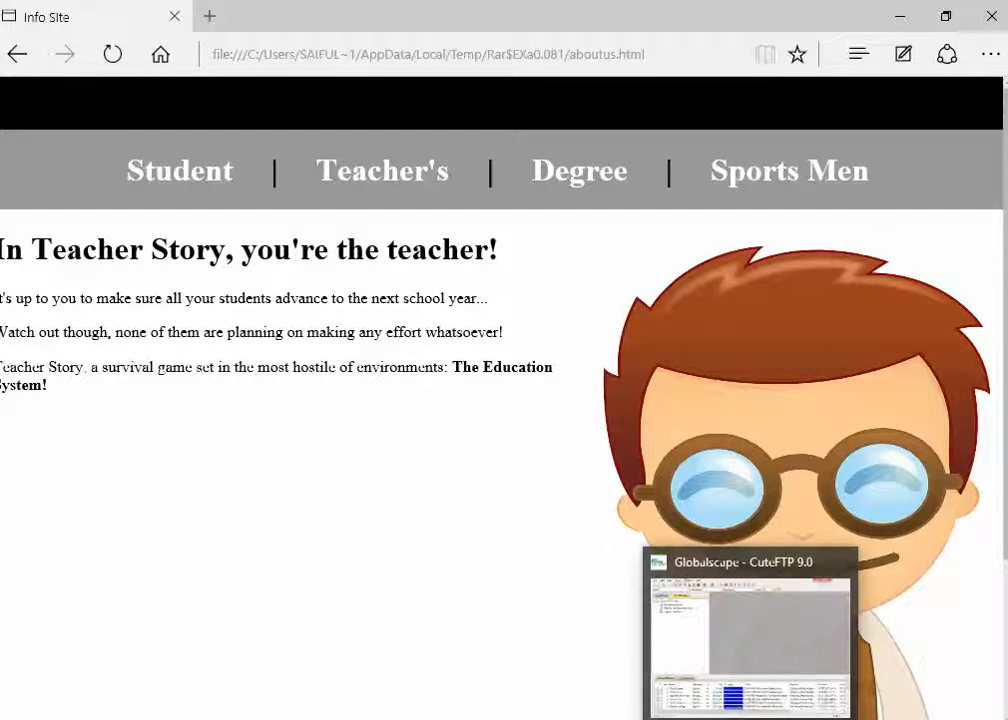
mouse_move(795, 719)
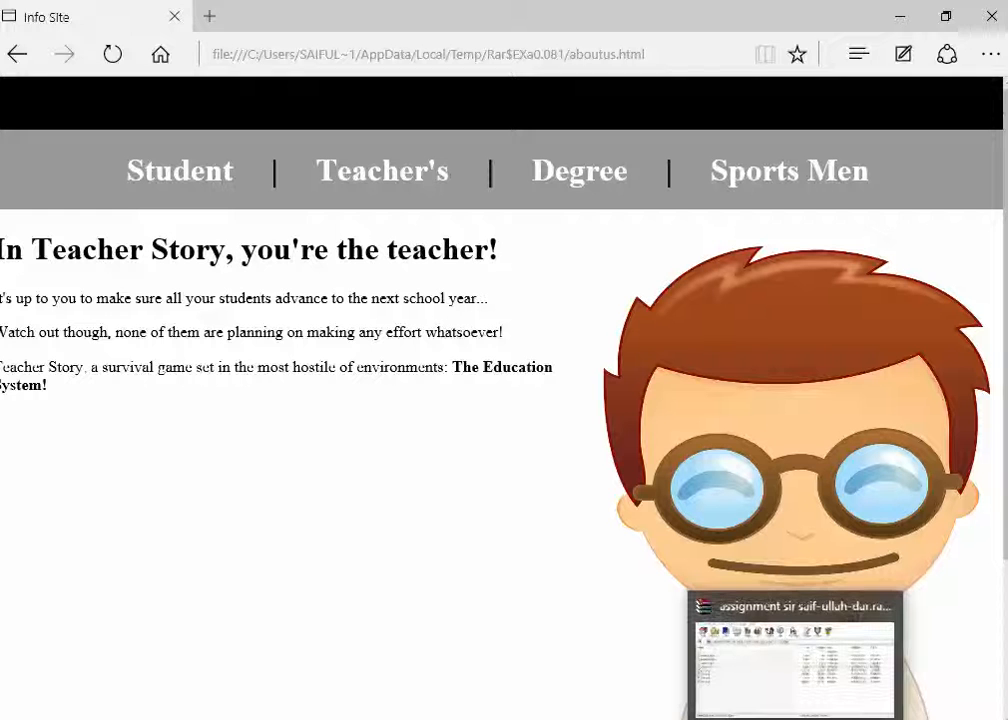
mouse_move(705, 719)
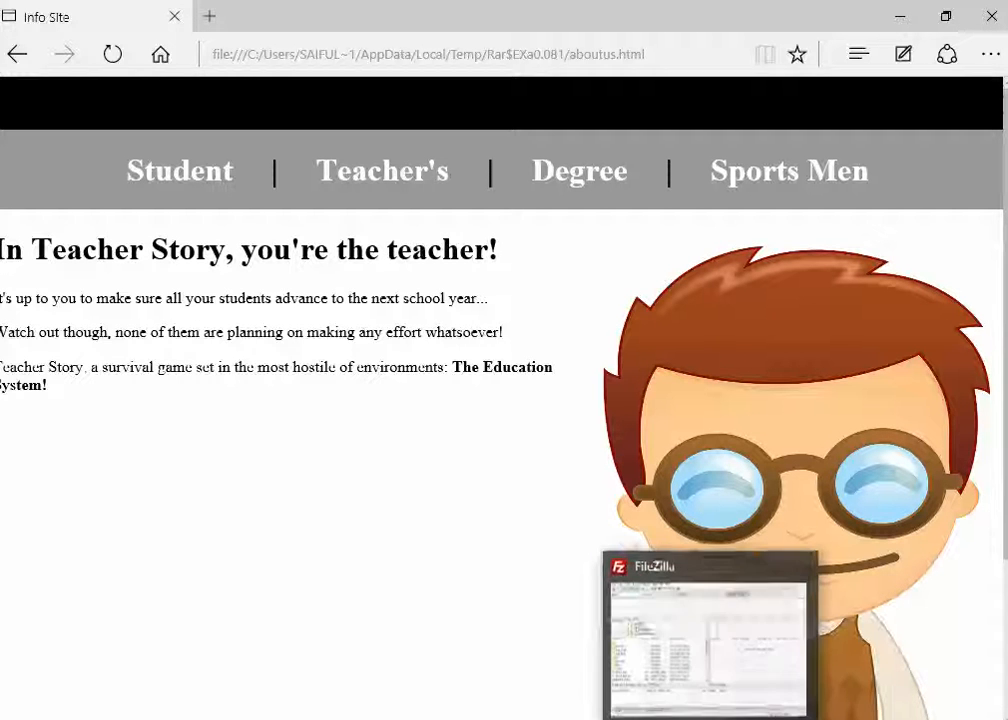
- Switch back to Chrome, maximize its window and return to the upload page for public_html
click(570, 719)
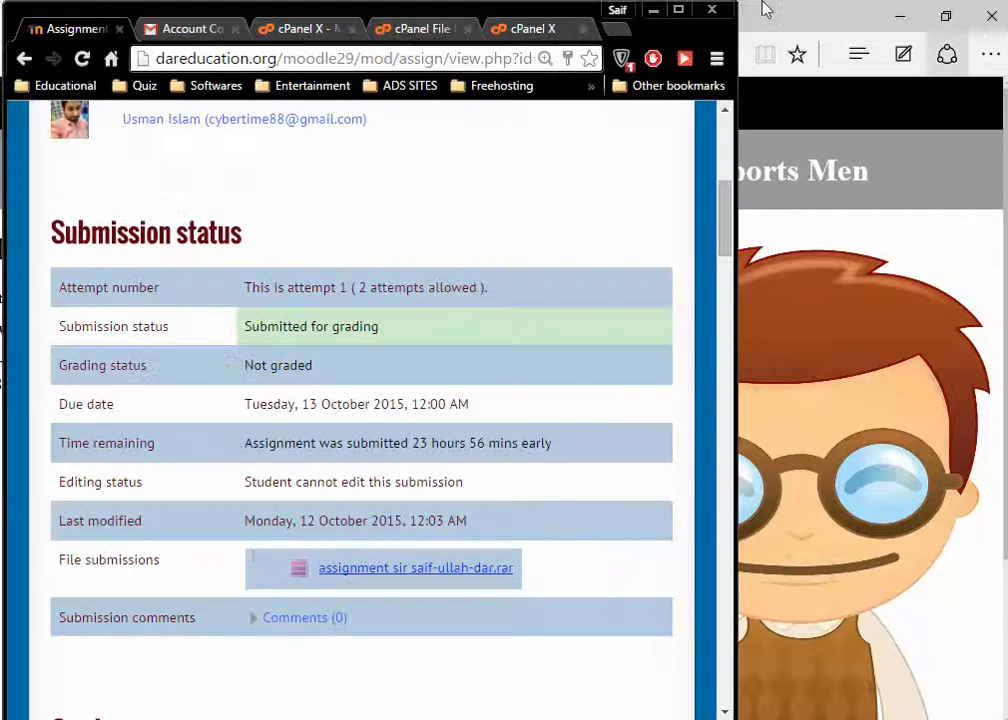
click(684, 11)
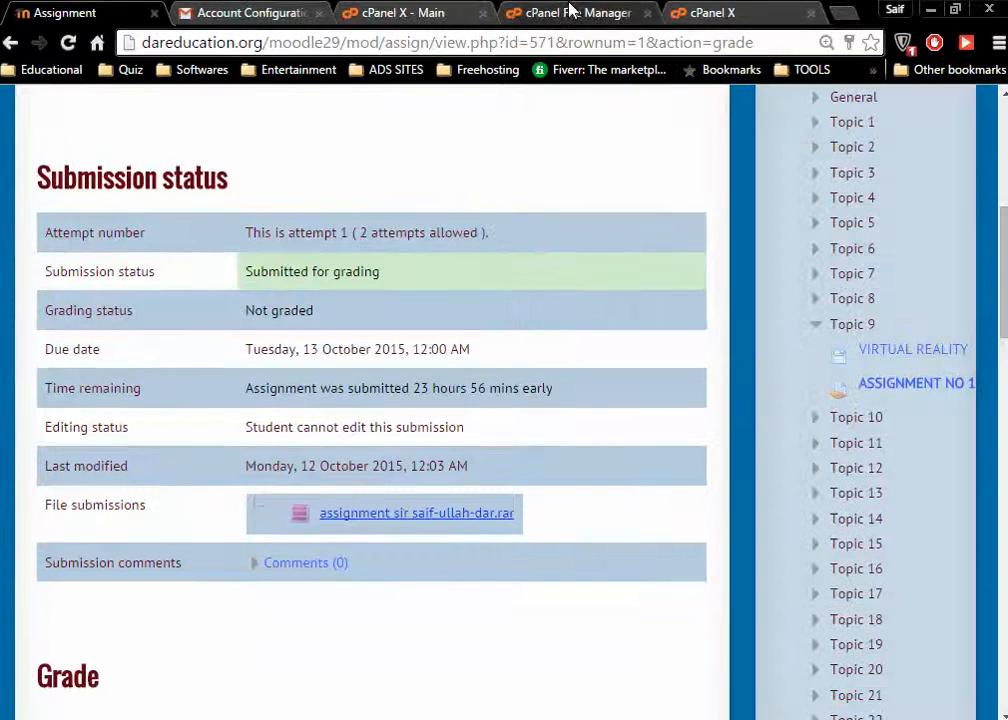
click(570, 12)
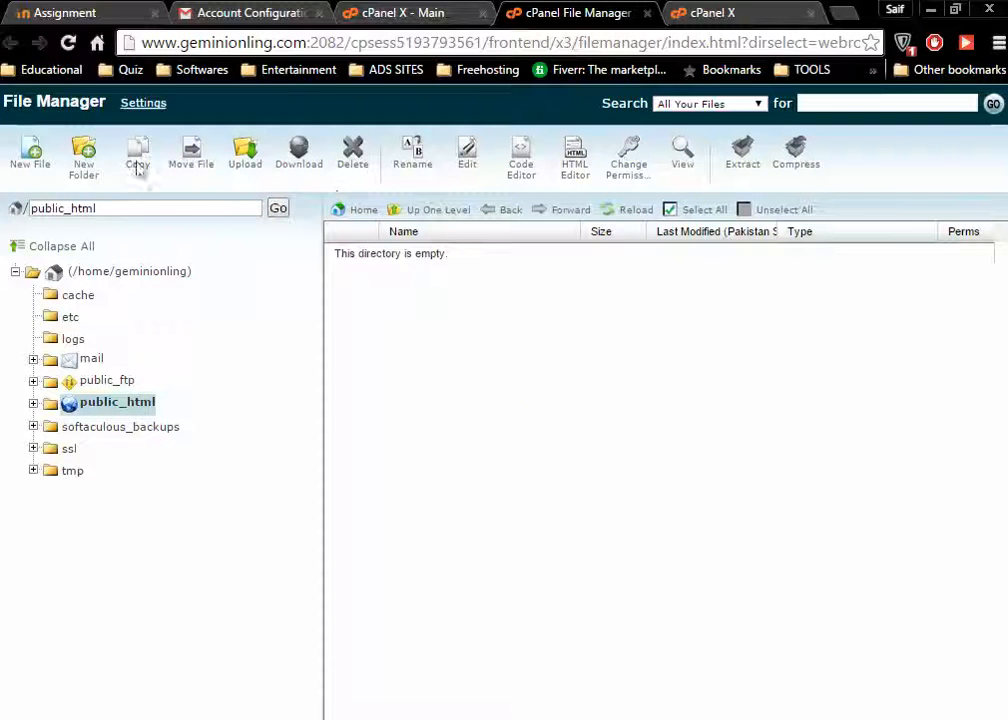
click(245, 165)
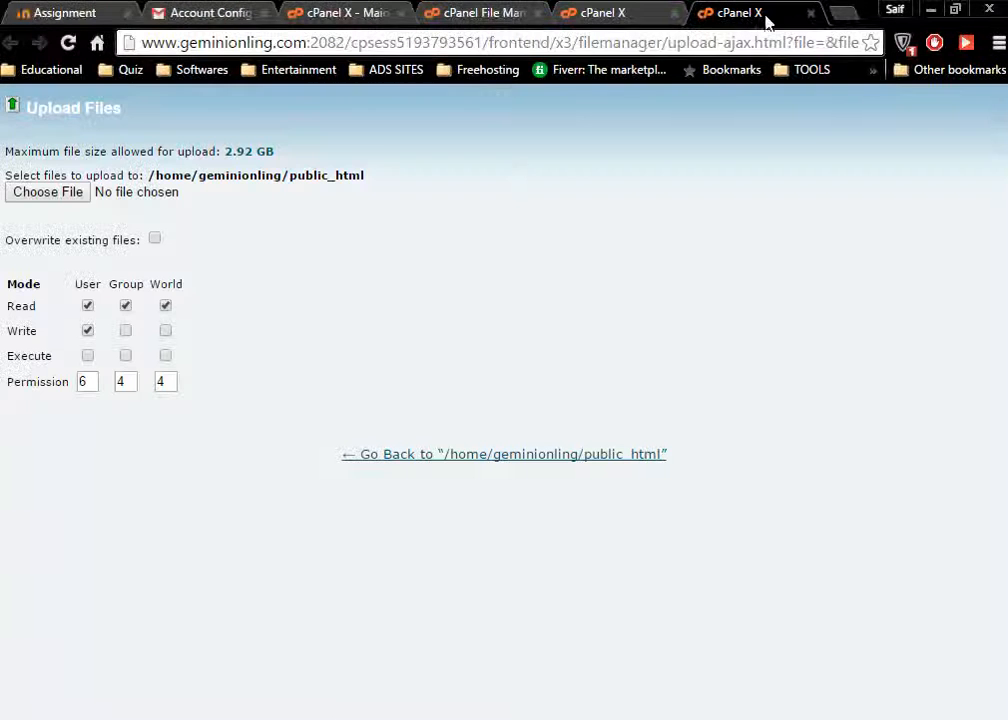
click(812, 14)
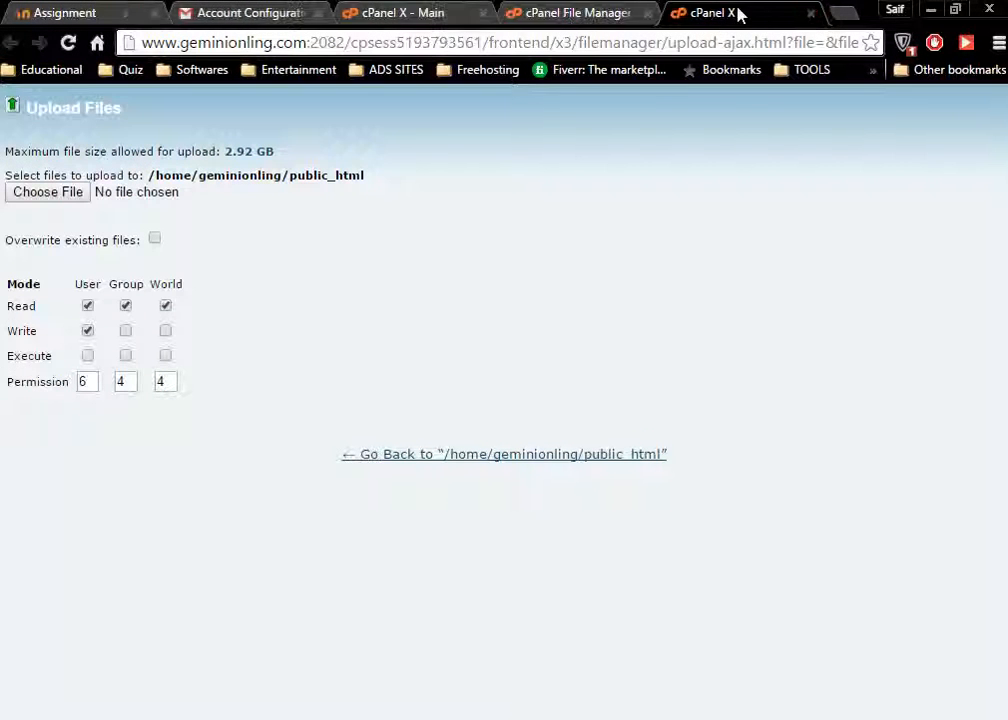
- Try to upload the assignment RAR archive from the Compressed folder in Downloads to public_html
click(42, 194)
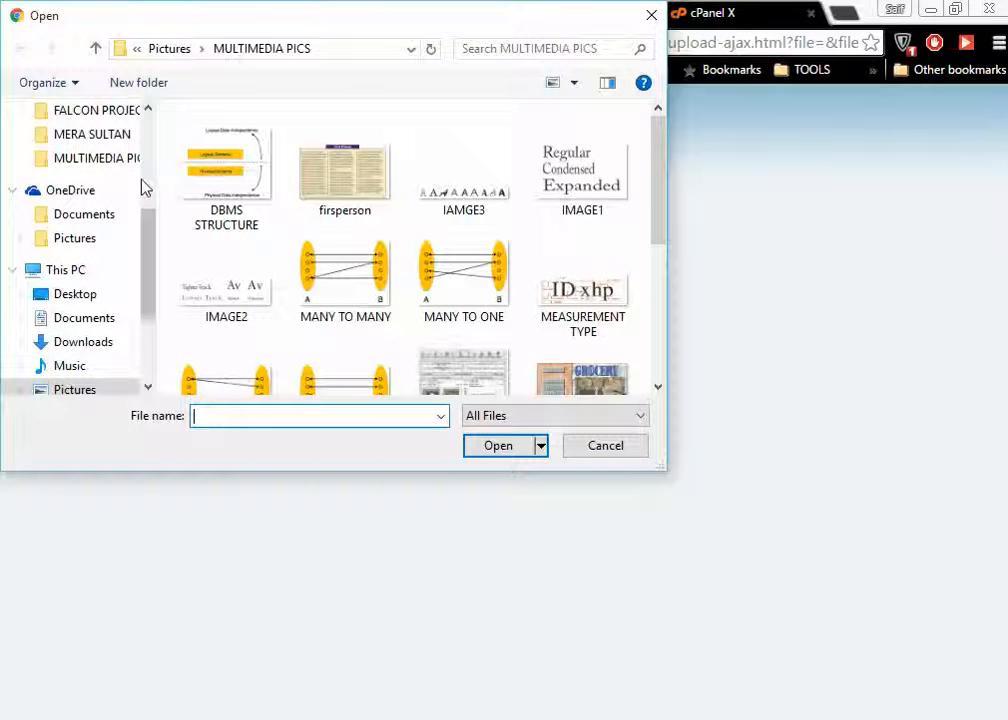
scroll(143, 187, up, 3)
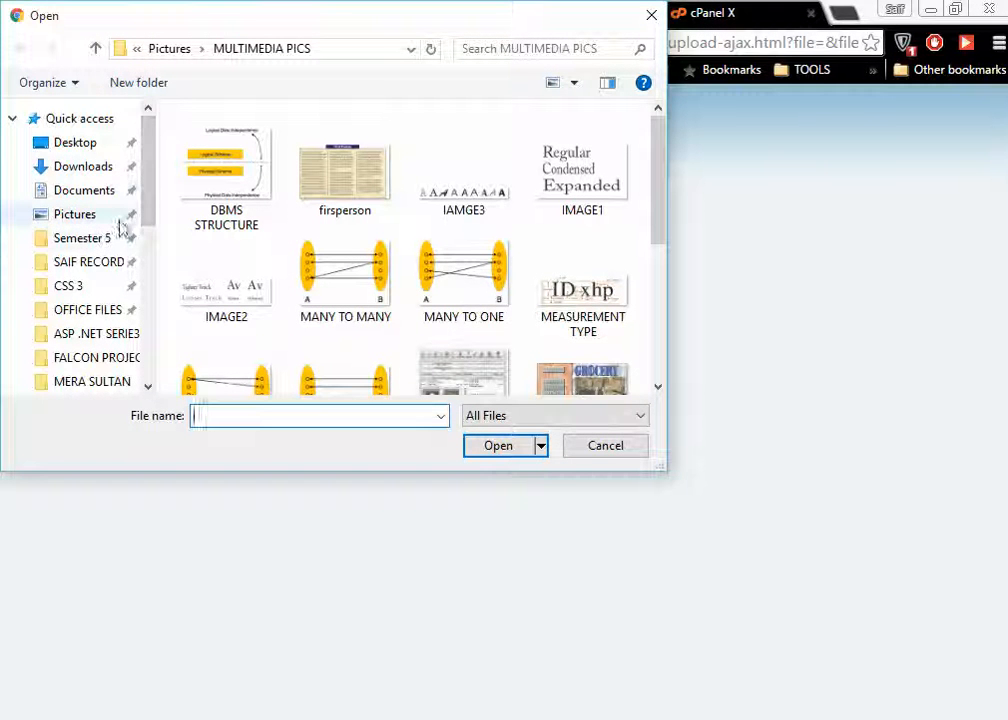
click(117, 169)
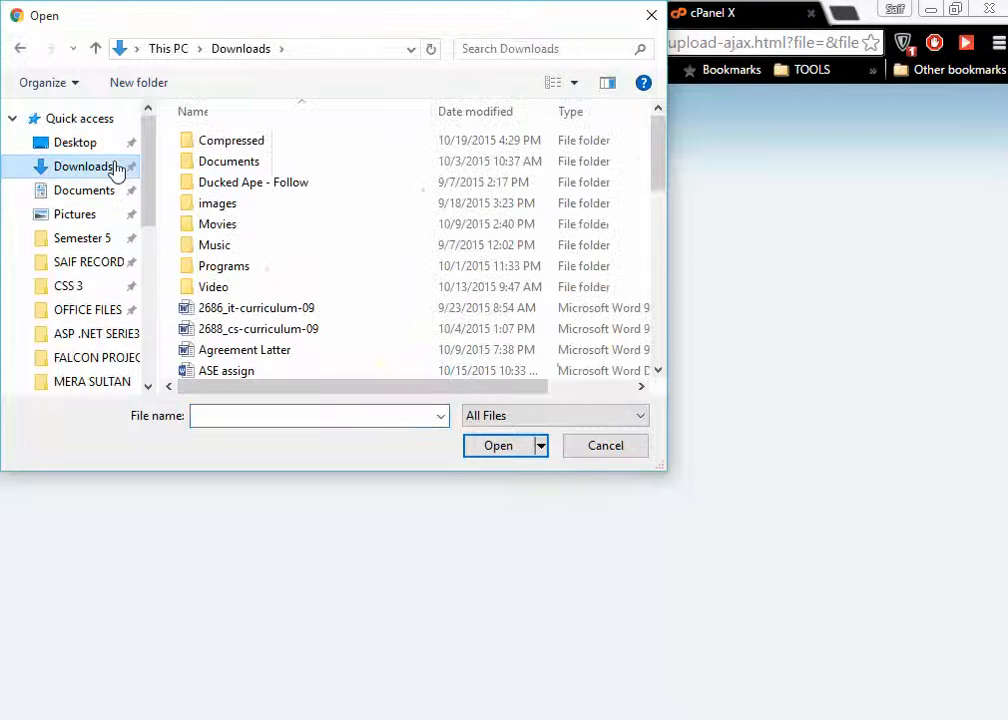
double_click(240, 143)
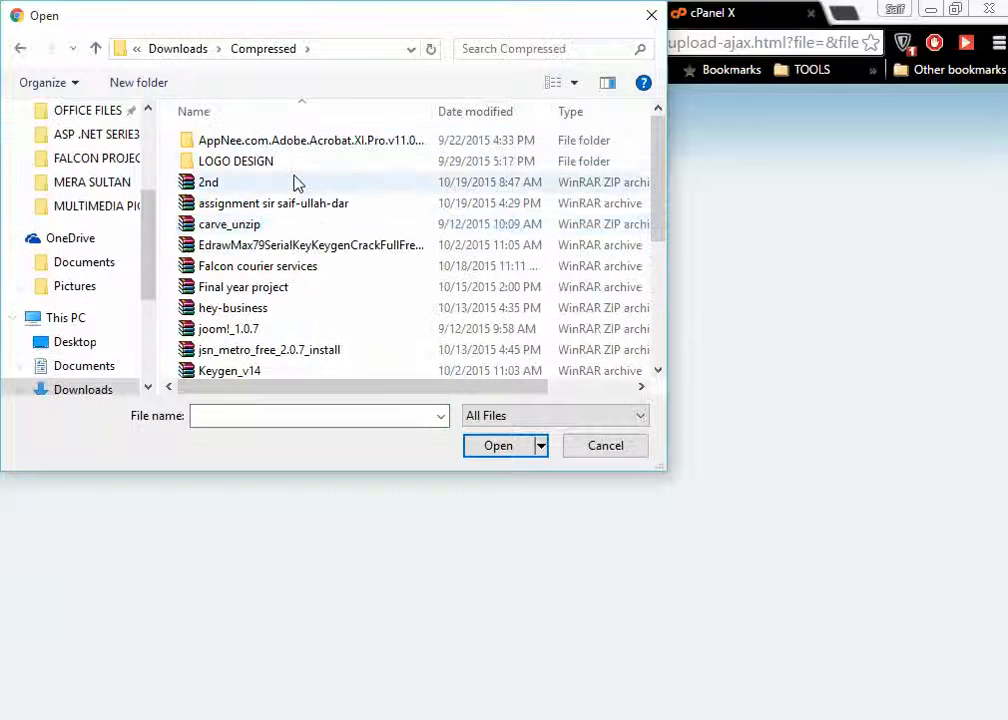
drag(660, 221, 659, 286)
click(272, 268)
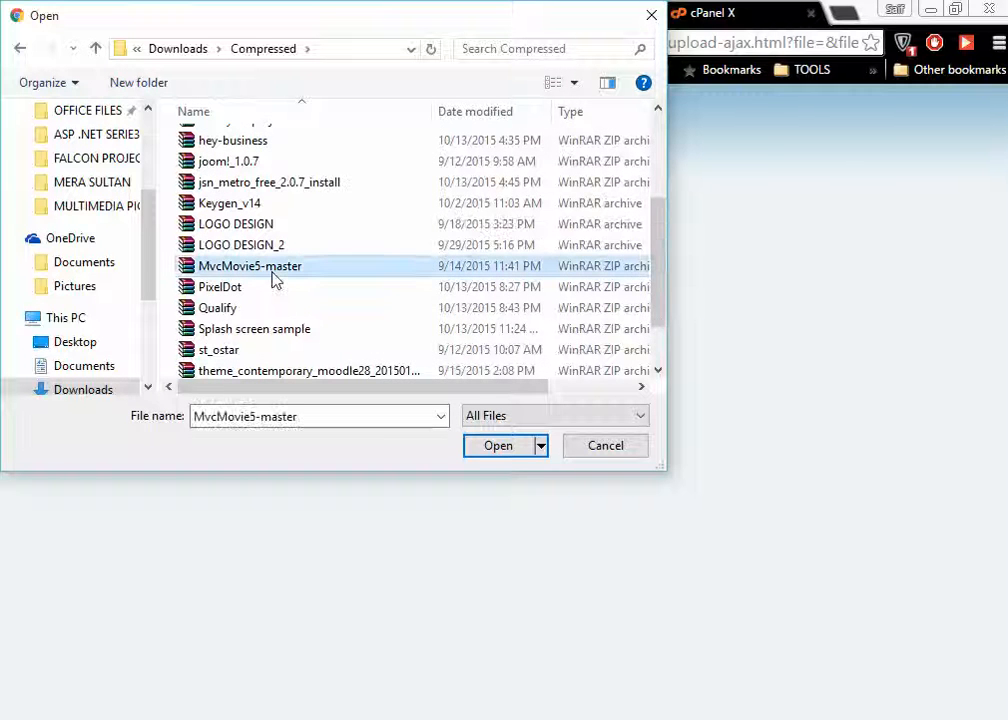
drag(659, 252, 650, 162)
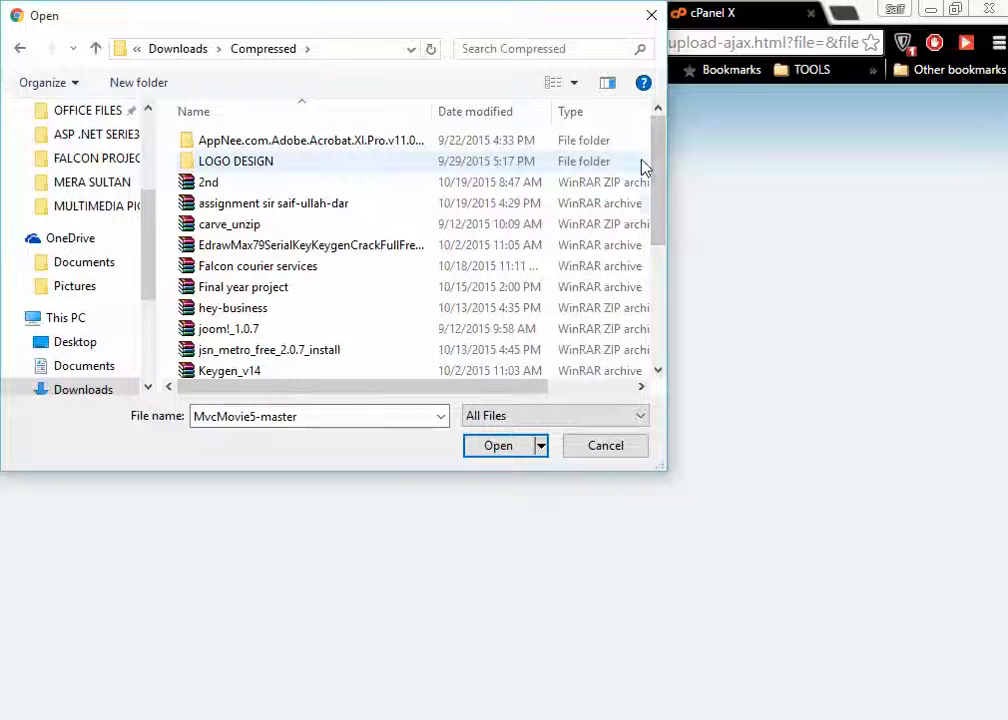
double_click(360, 209)
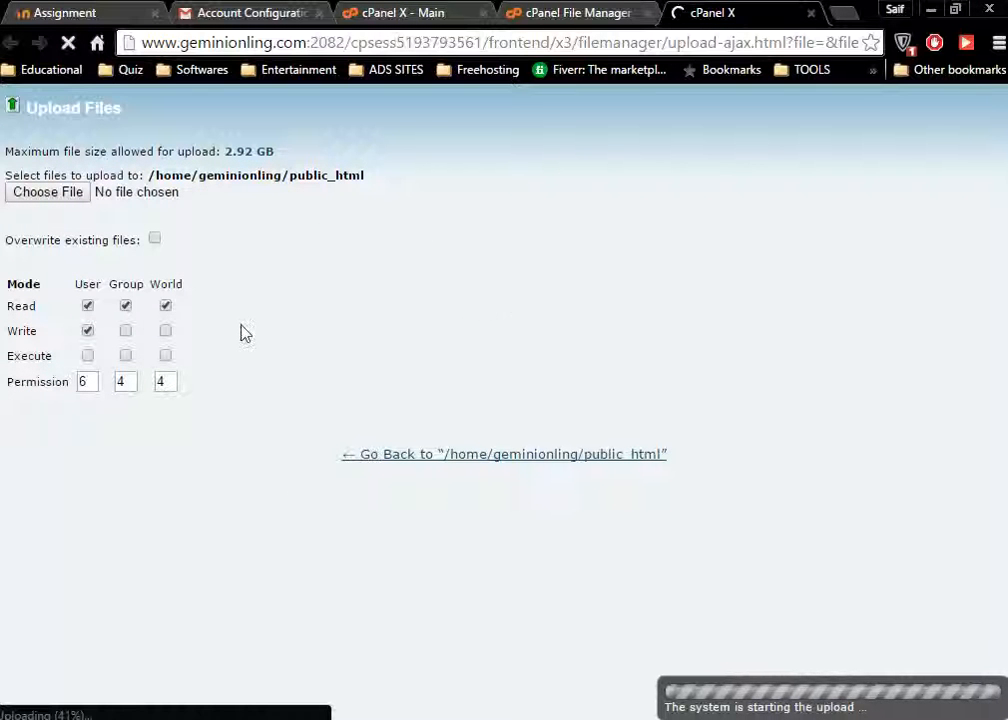
- Reopen the upload page for public_html and upload aboutus.html from the extracted assignment folder in Compressed
click(832, 719)
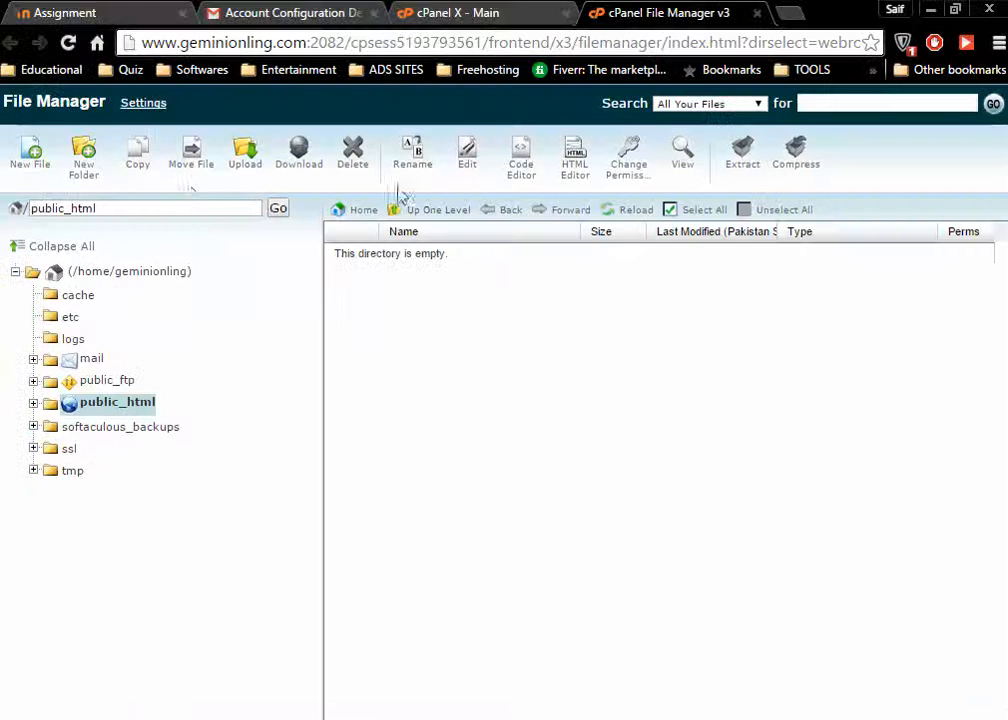
click(250, 165)
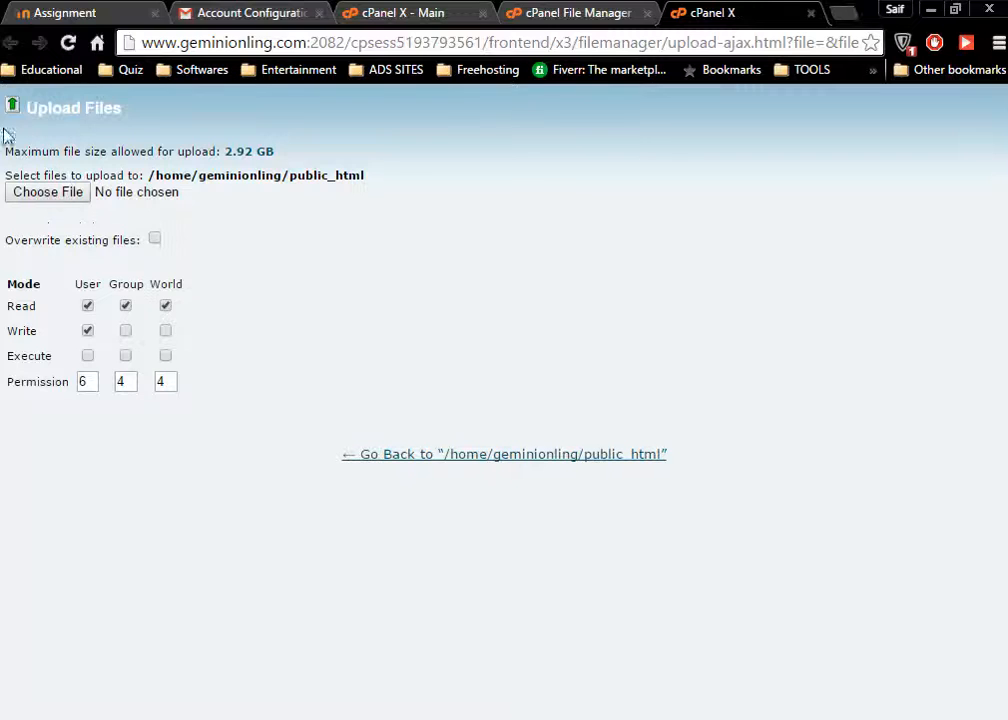
click(46, 194)
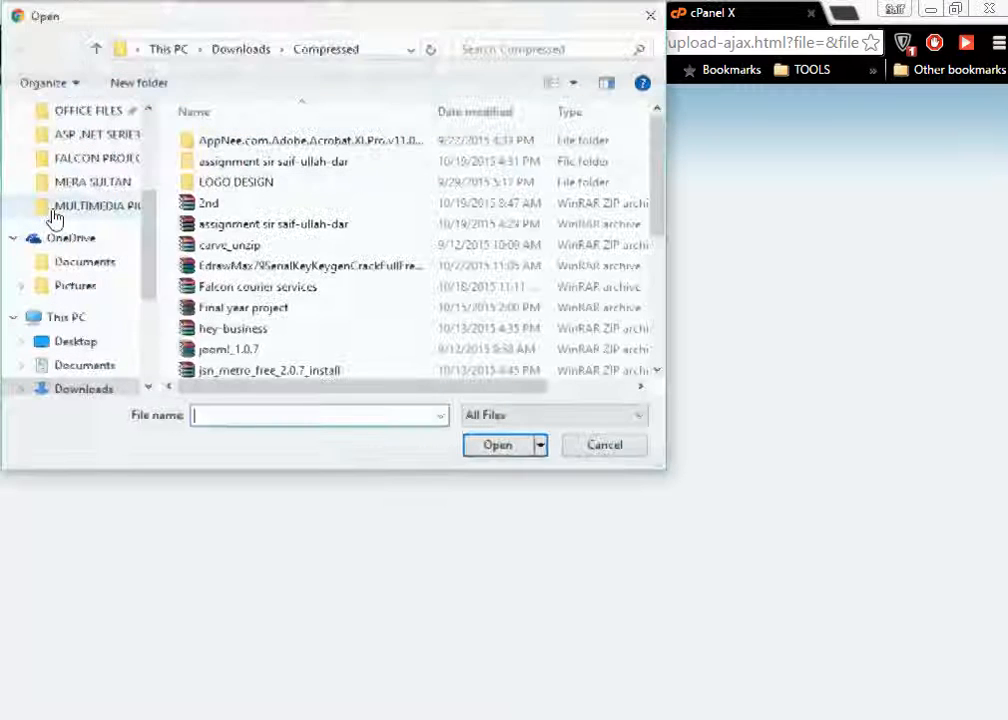
double_click(242, 164)
double_click(252, 144)
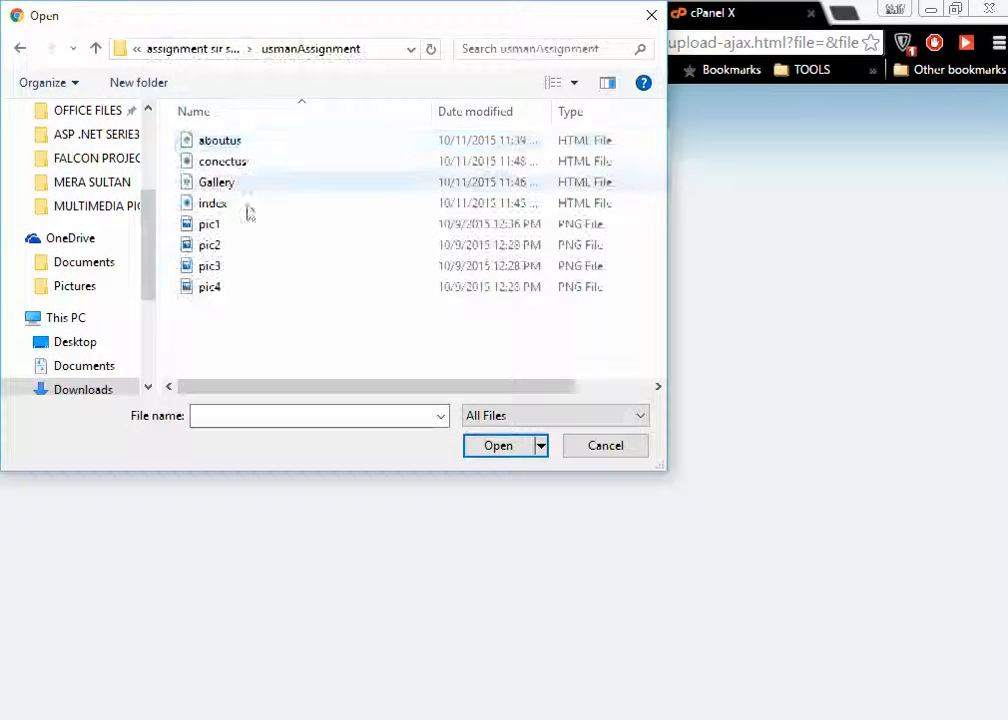
click(242, 145)
double_click(240, 150)
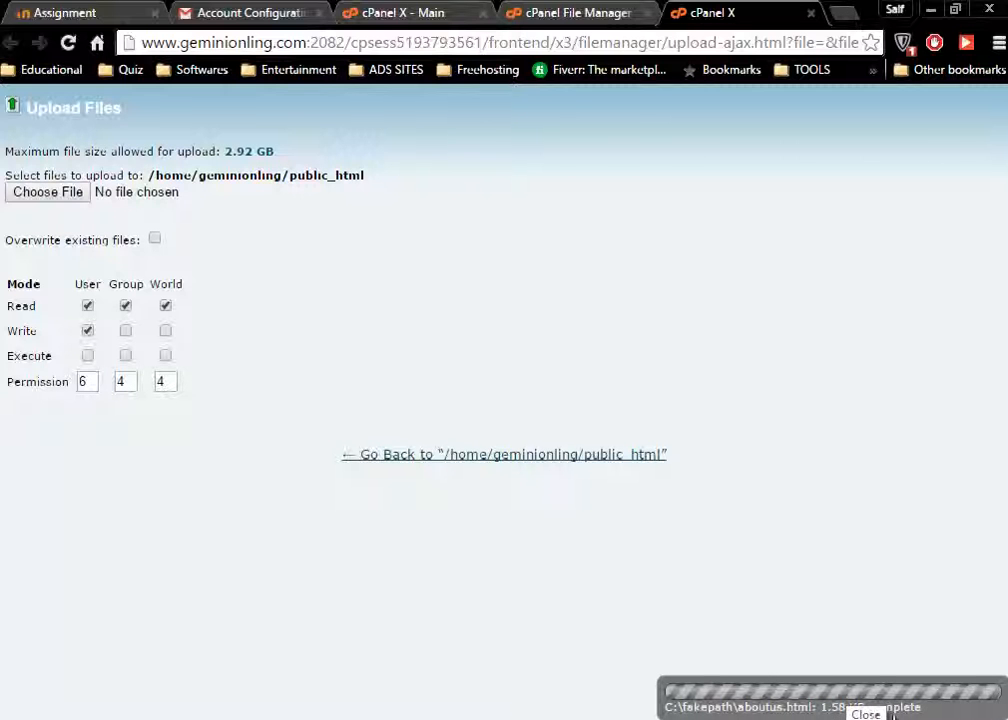
- Upload the remaining HTML pages conectus, Gallery and index from the same assignment folder to public_html
click(57, 193)
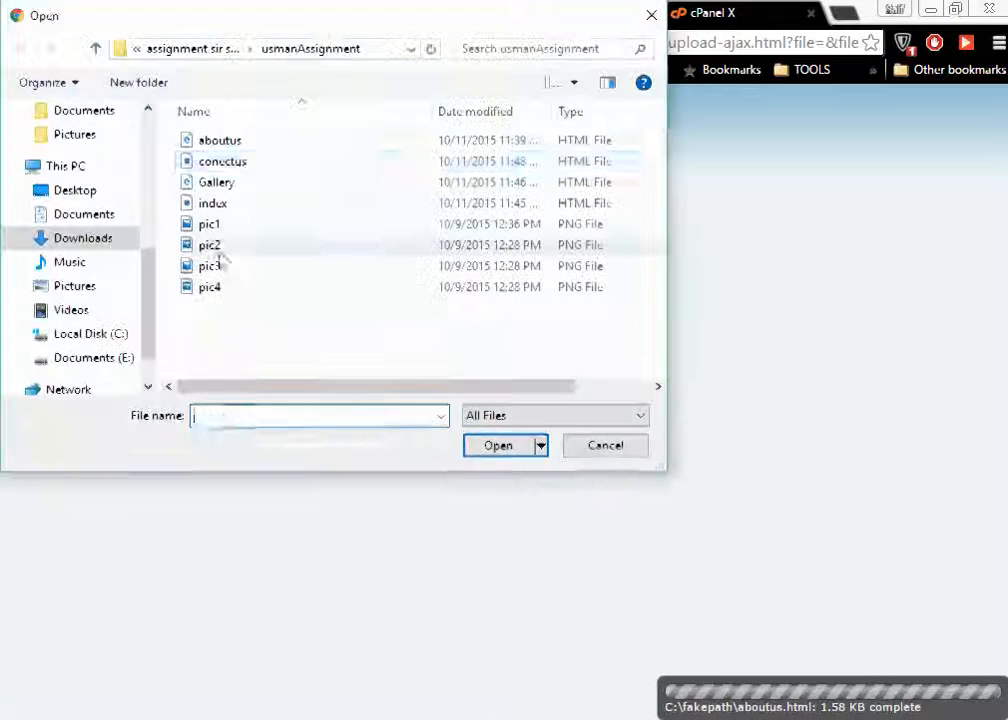
double_click(243, 164)
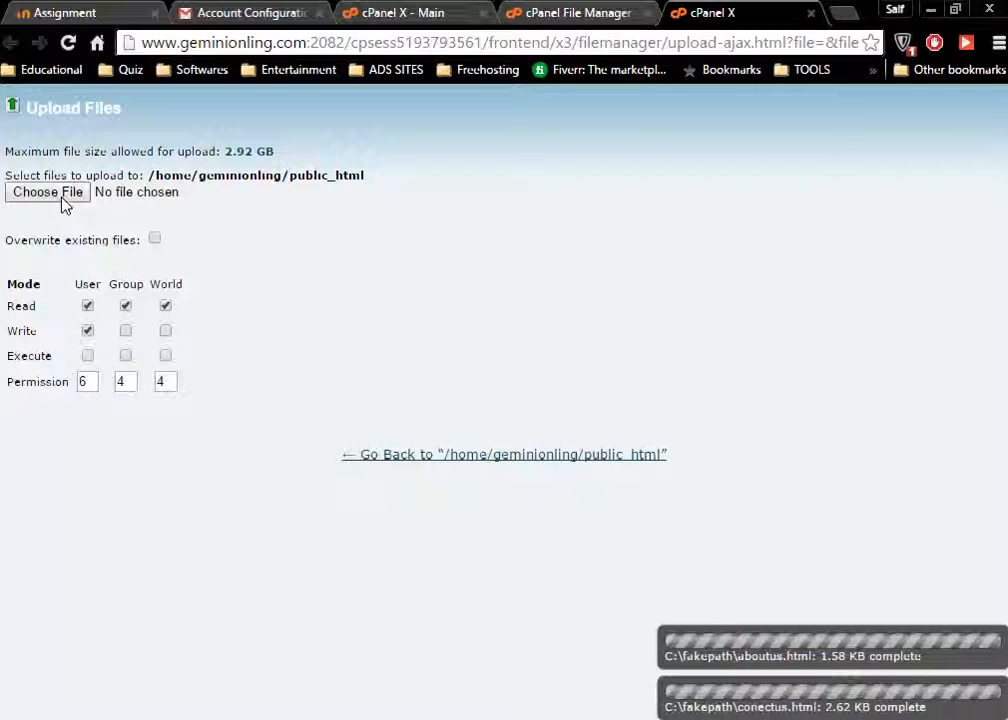
click(63, 200)
double_click(216, 184)
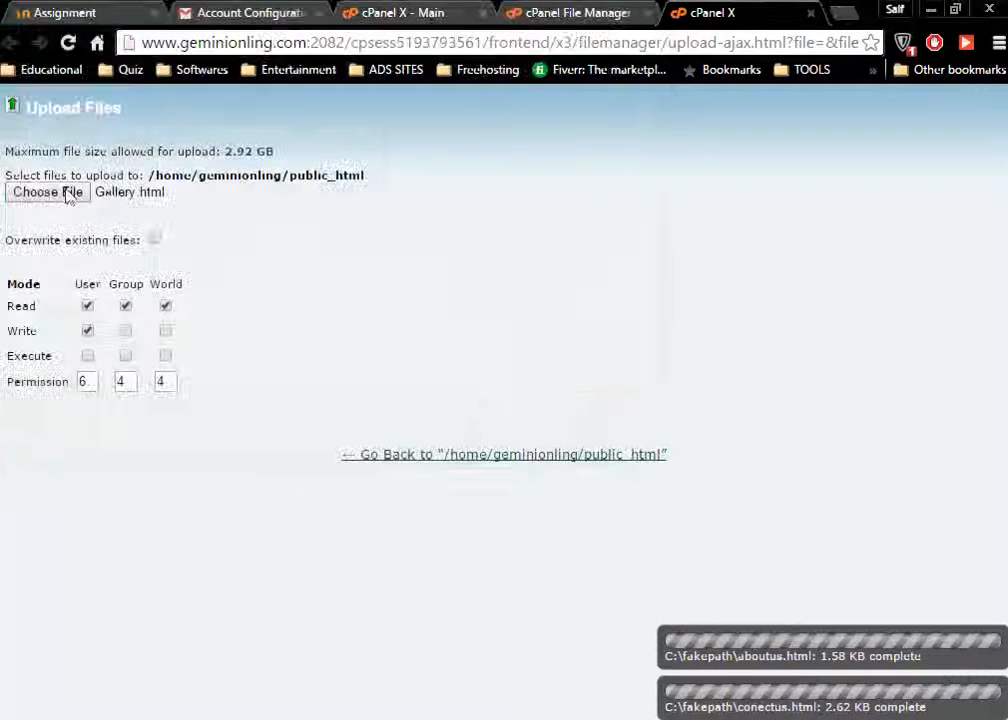
click(63, 191)
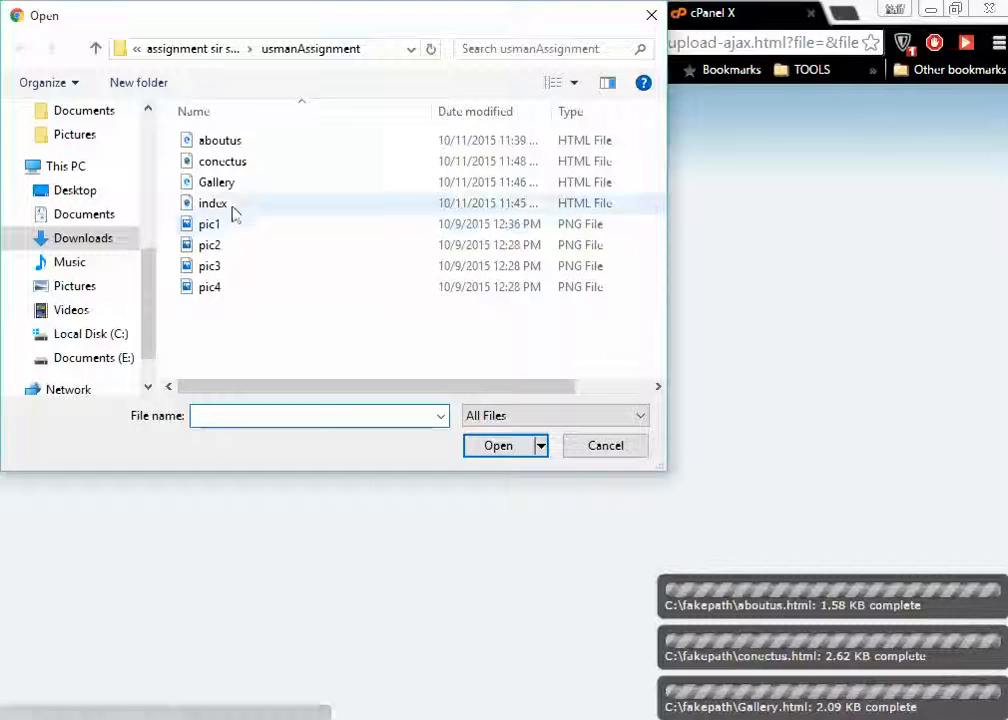
double_click(230, 203)
- Upload the four PNG images pic1, pic2, pic3 and pic4 from the assignment folder to public_html
click(63, 200)
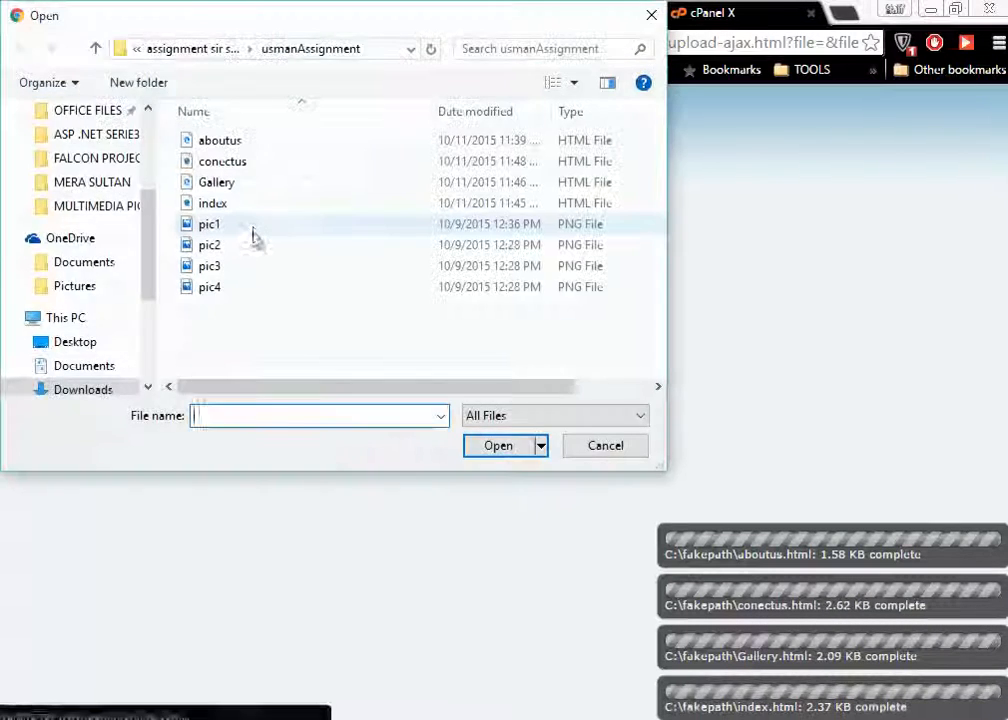
double_click(252, 228)
click(79, 200)
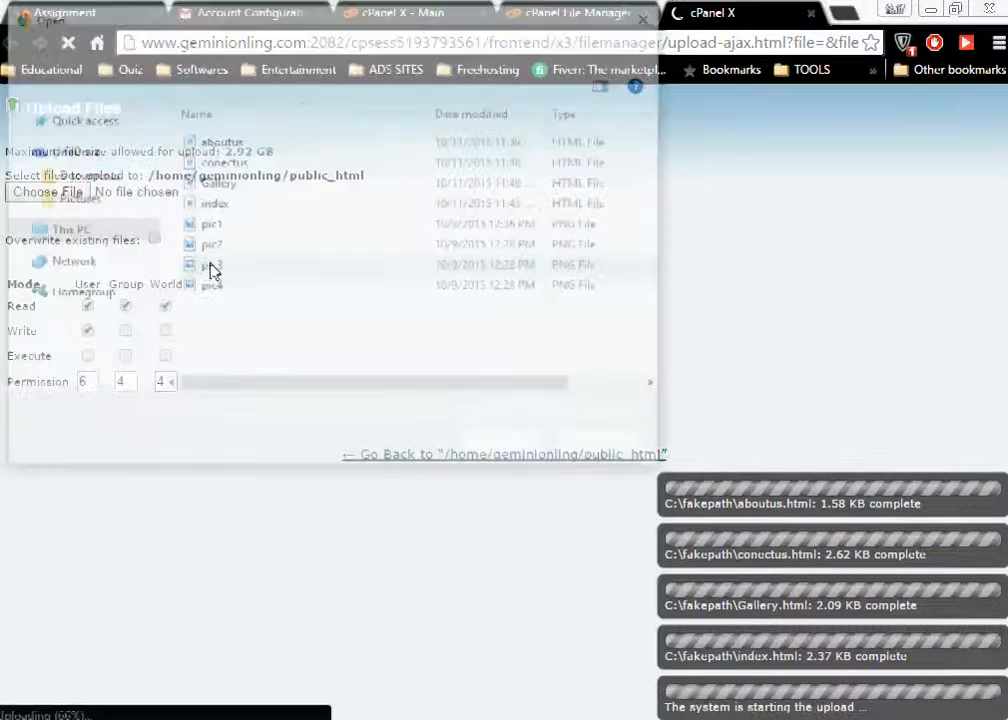
double_click(218, 248)
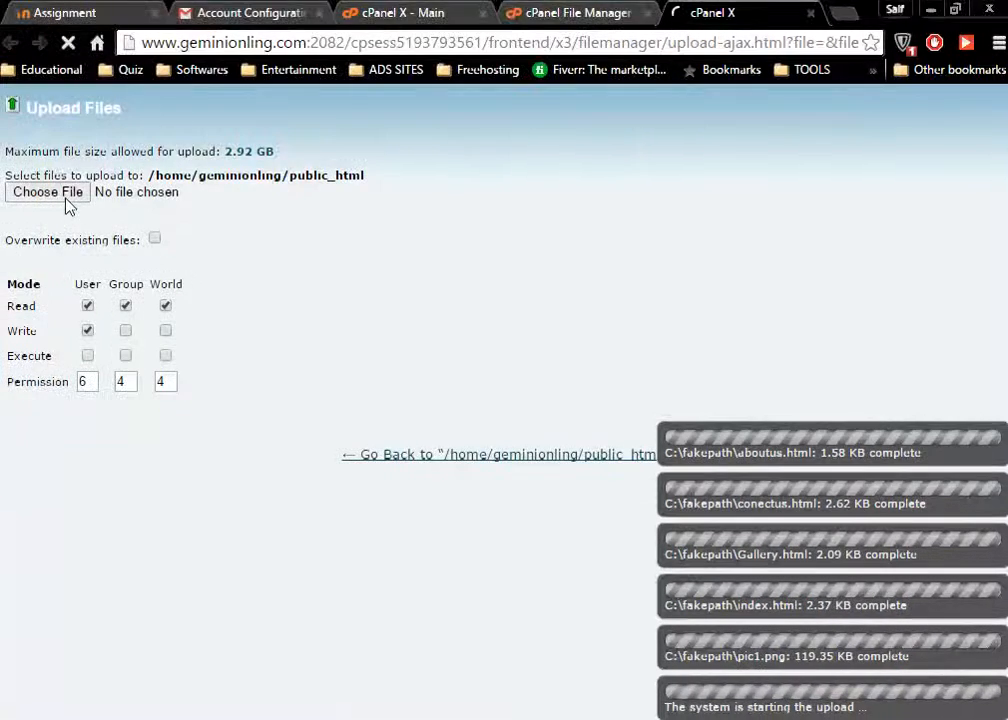
click(67, 198)
double_click(212, 266)
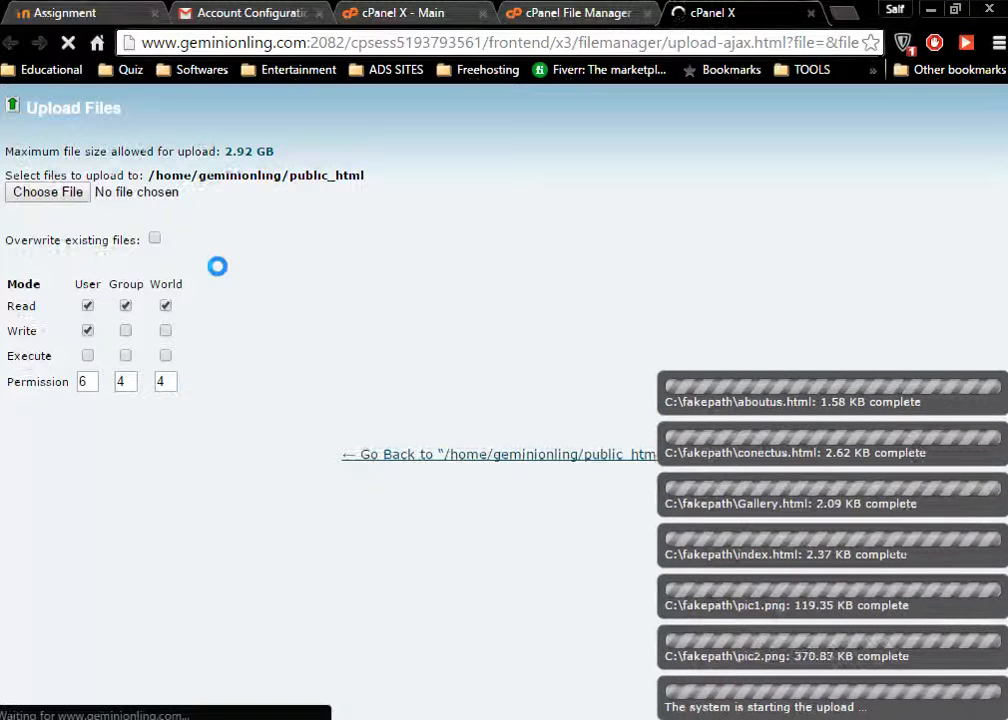
click(70, 205)
double_click(204, 288)
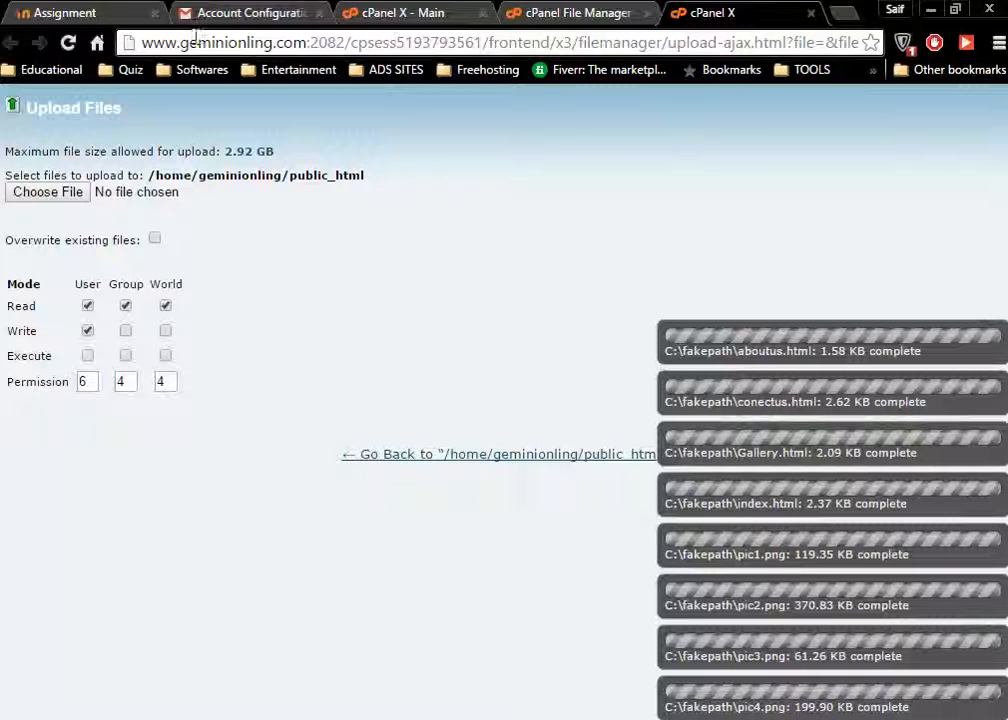
- Close the upload page and File Manager, and reopen File Manager at the Web Root (public_html/www) directory
click(812, 13)
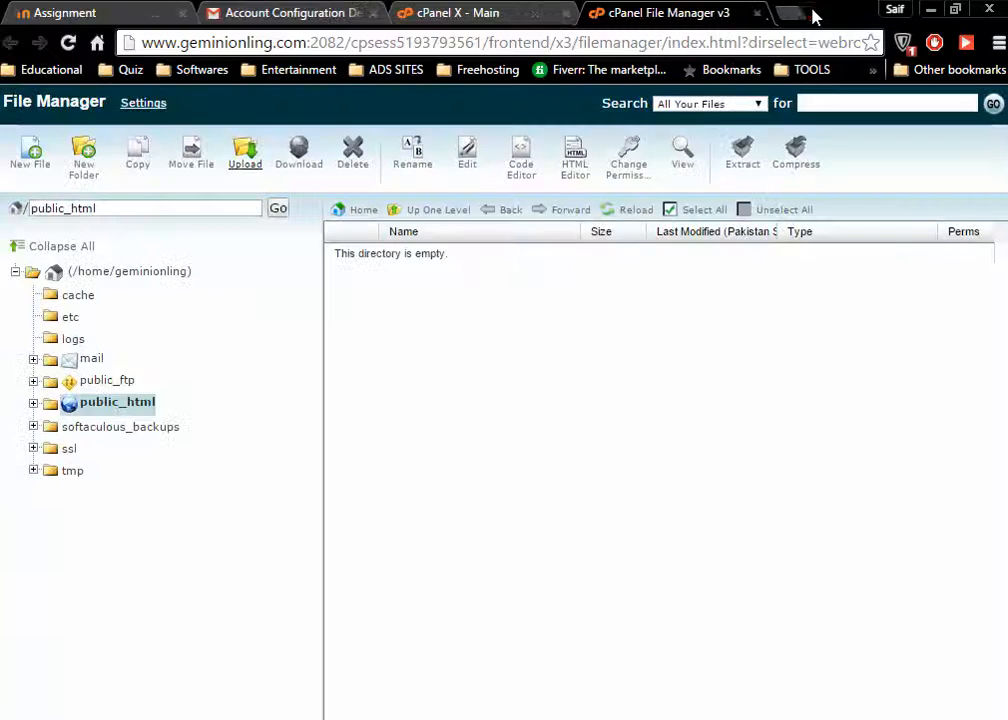
click(757, 13)
click(562, 330)
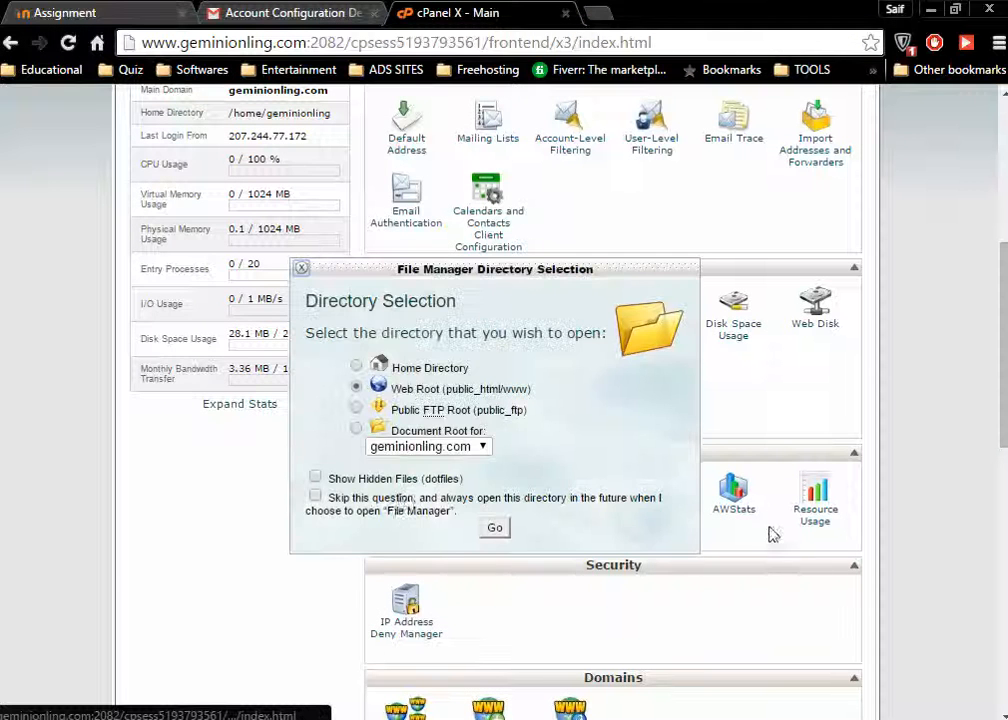
click(493, 528)
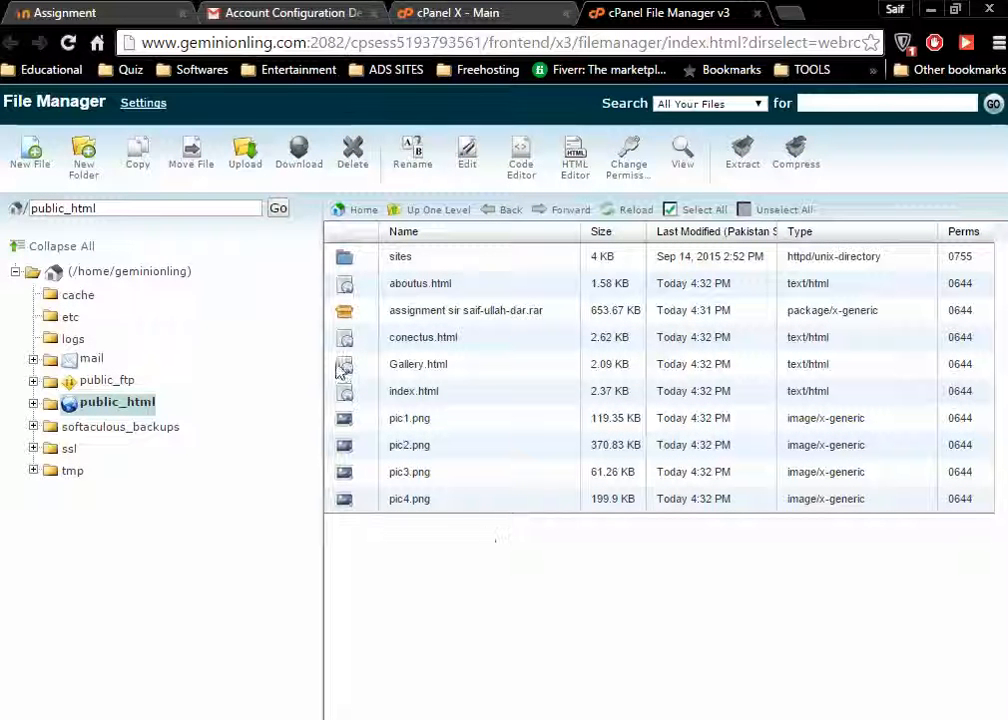
- Open the live website geminionling.com in a new browser tab
click(792, 12)
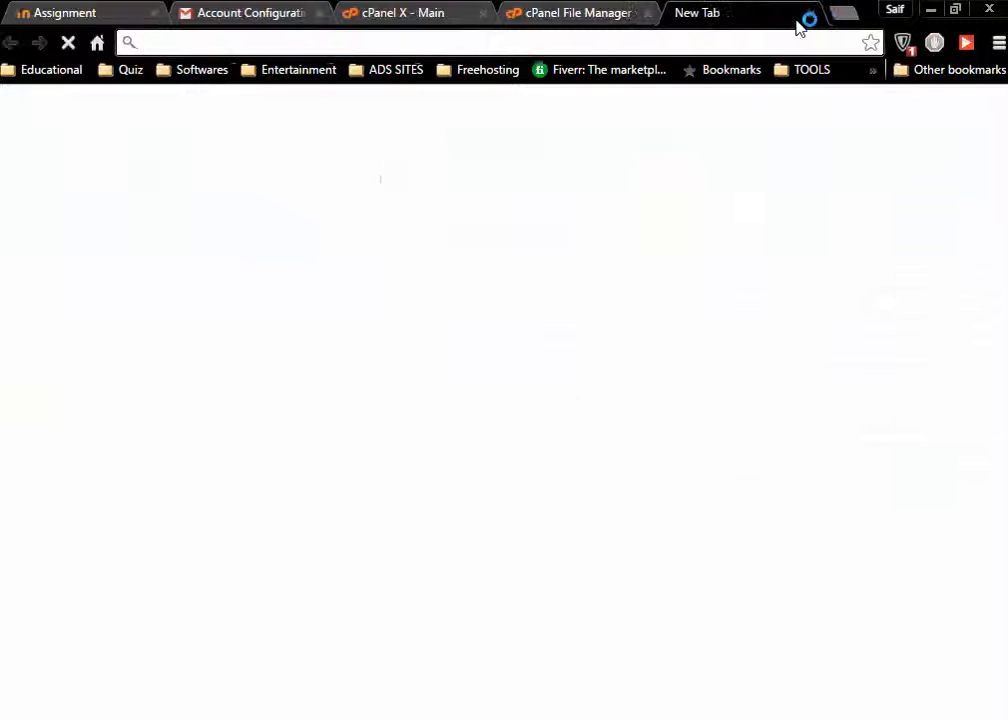
text(gem)
key(BackSpace)
key(BackSpace)
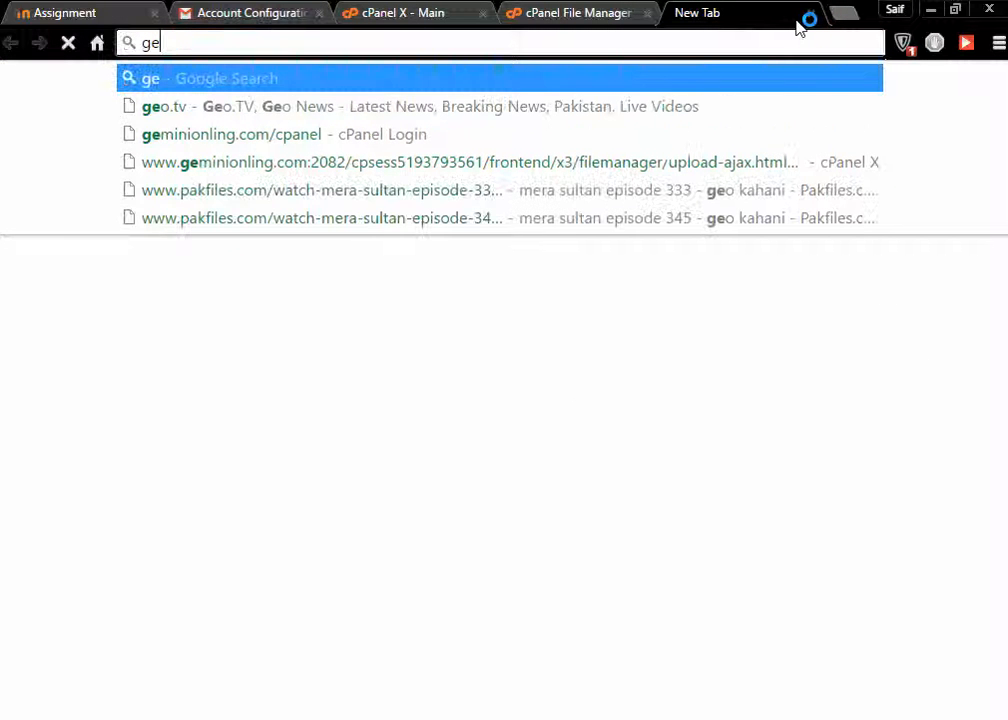
key(Down)
key(Down)
key(BackSpace)
key(BackSpace)
key(BackSpace)
key(BackSpace)
key(BackSpace)
key(BackSpace)
key(BackSpace)
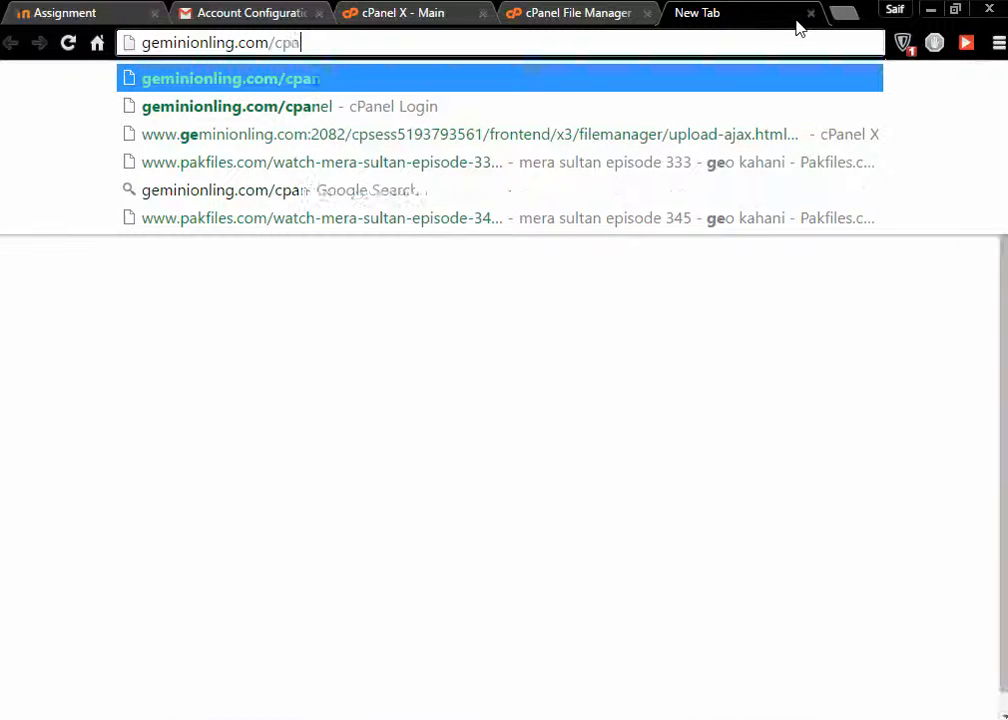
key(Return)
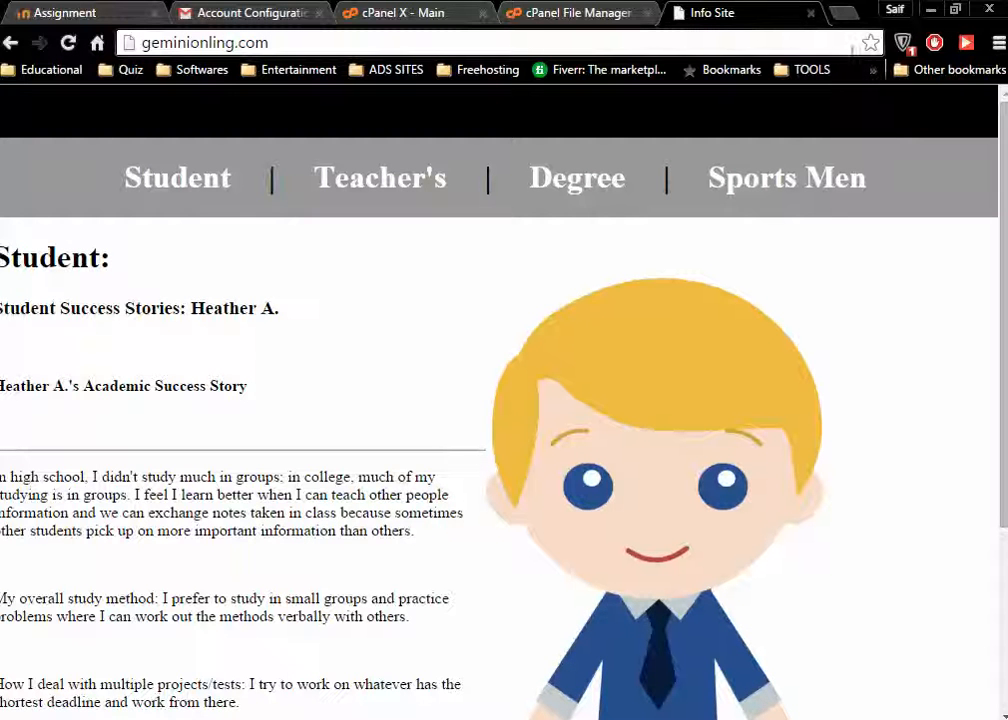
- Check the live site's Teacher's, Degree and Sports Men pages, reading further down the Sports Men page
click(310, 170)
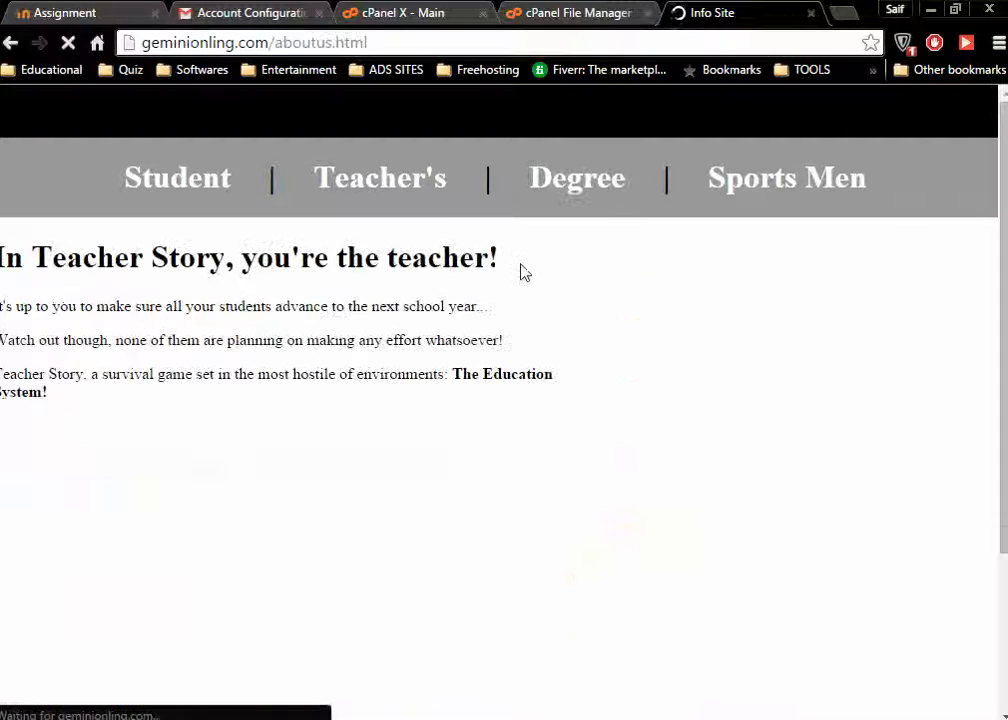
click(572, 190)
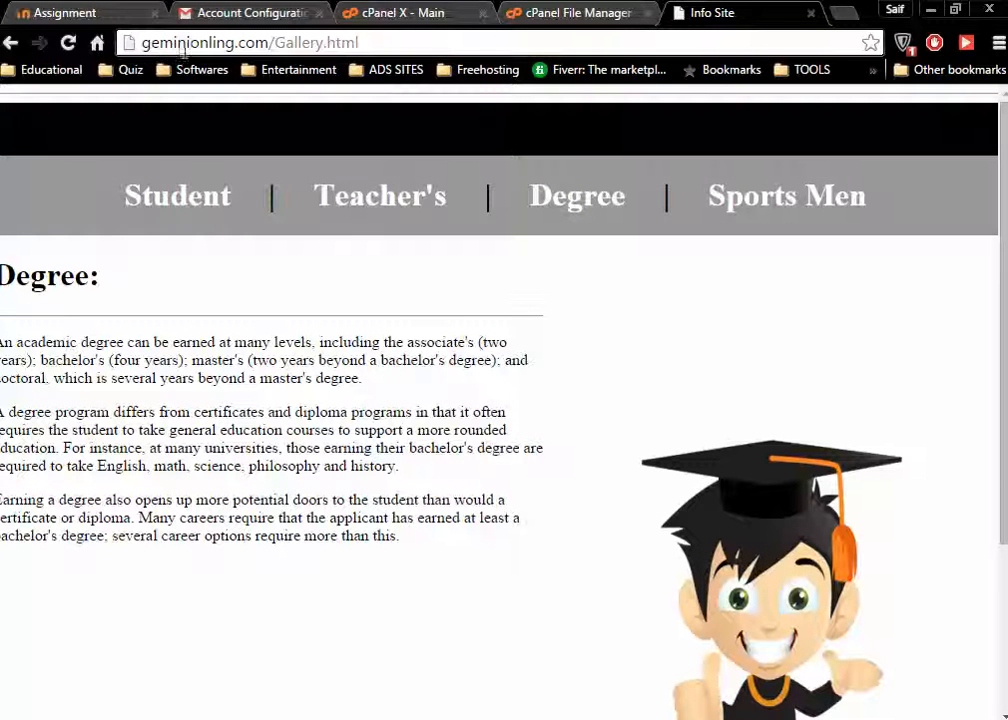
click(799, 206)
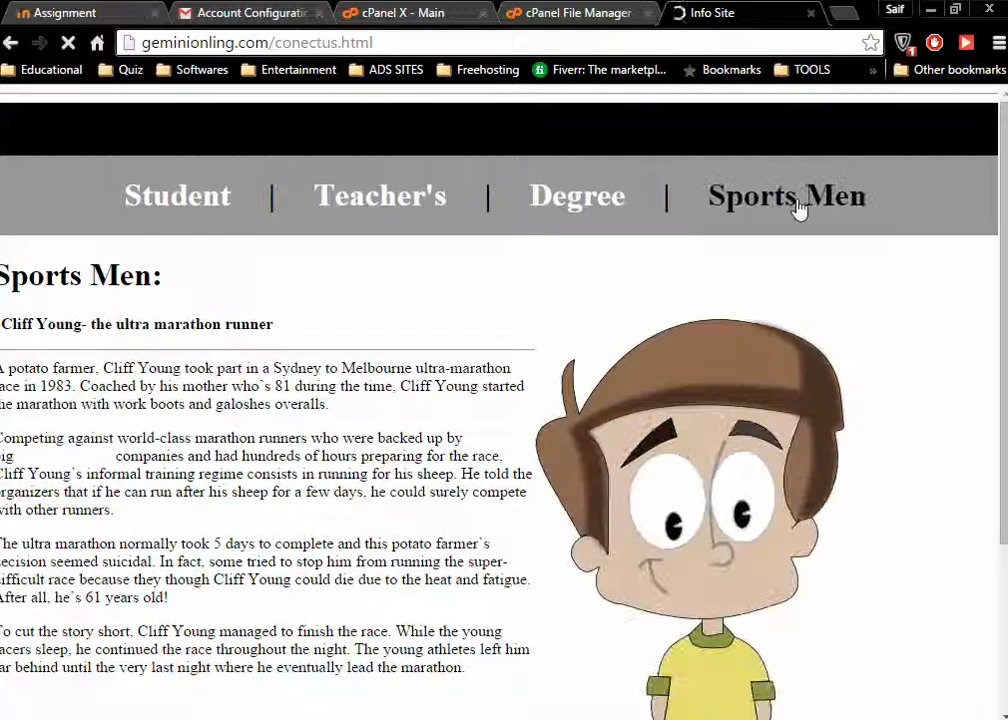
drag(1003, 267, 1004, 378)
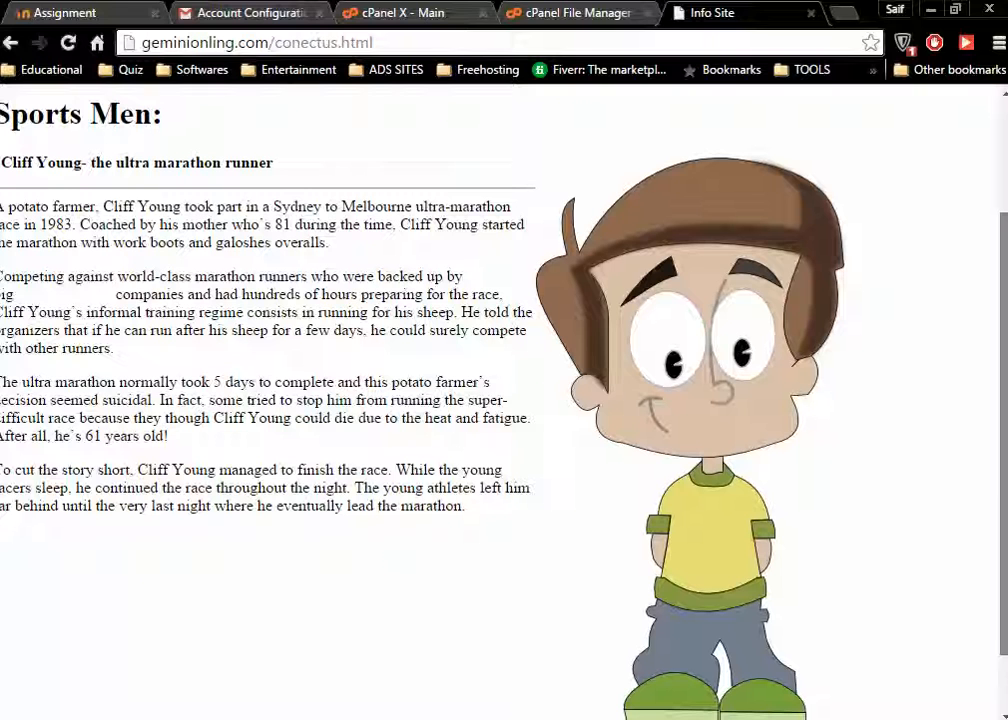